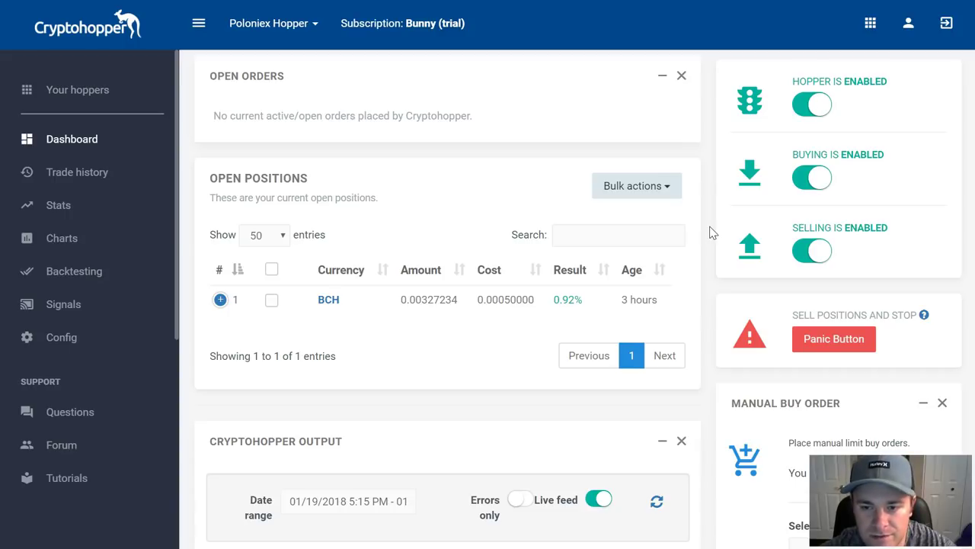
pyautogui.click(706, 216)
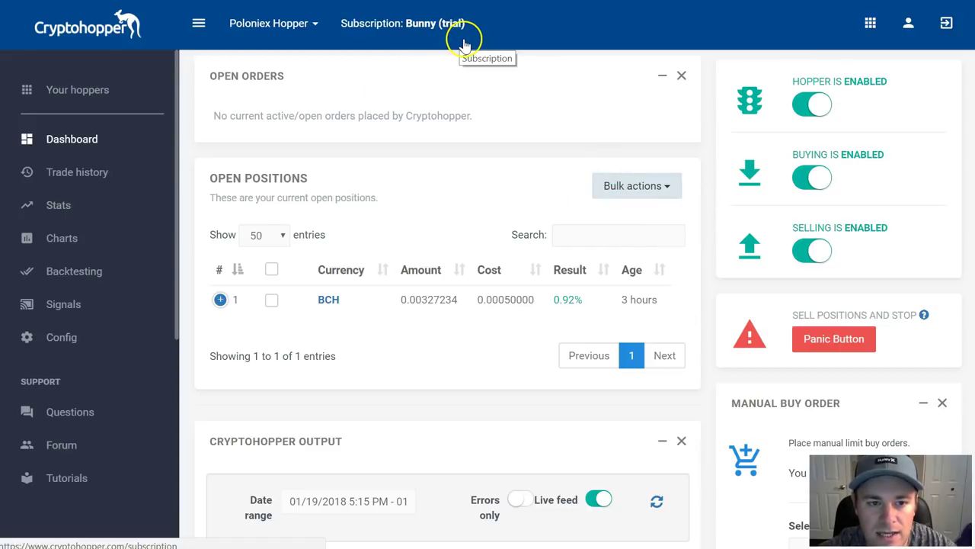
pyautogui.click(701, 164)
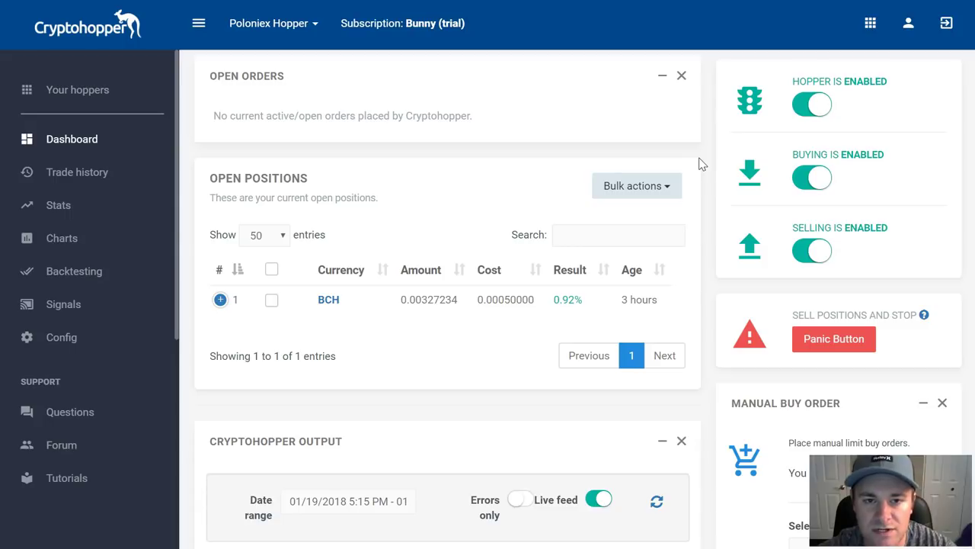
pyautogui.click(700, 172)
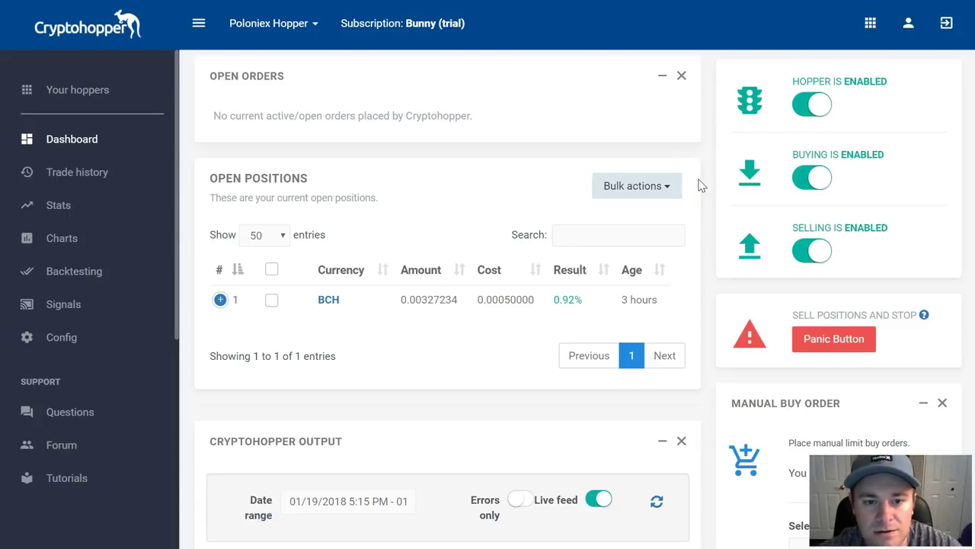
pyautogui.click(700, 183)
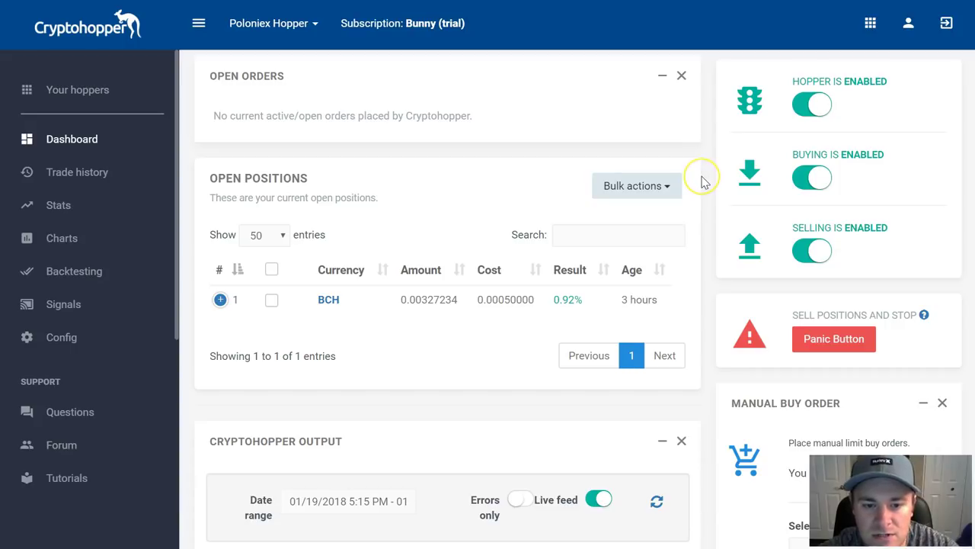
pyautogui.click(703, 177)
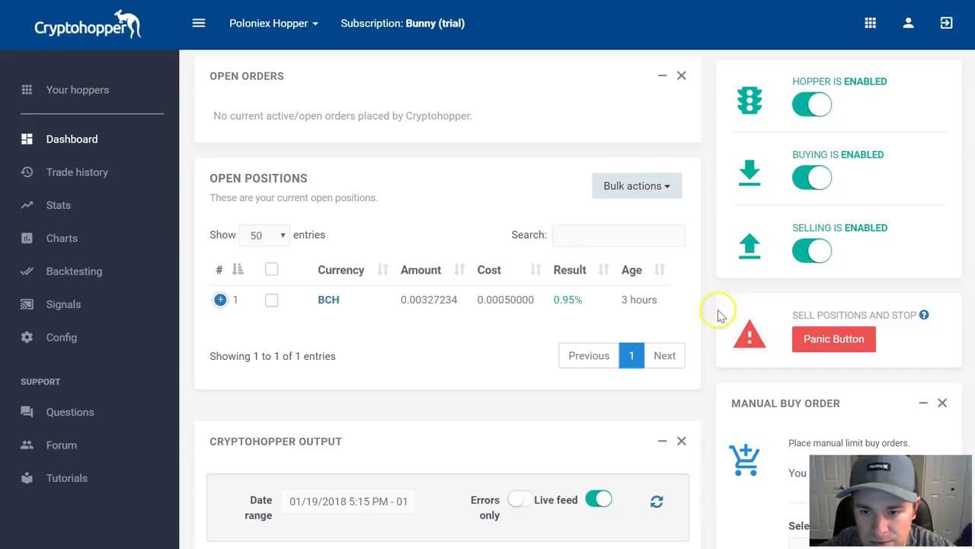
# Examine the last signal output log on the dashboard, highlighting its lines about the received buy signal and placed order
pyautogui.scroll(-3, 699, 319)
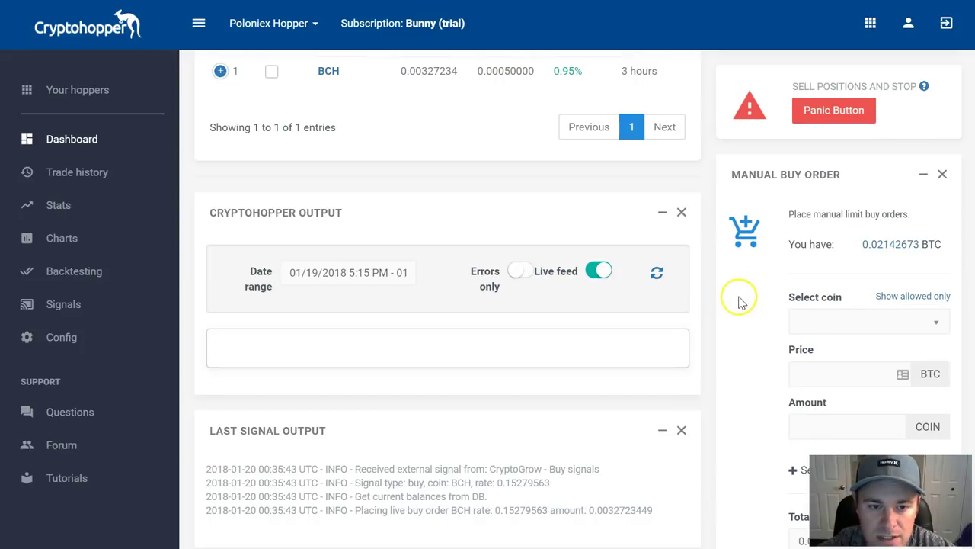
pyautogui.scroll(-1, 609, 267)
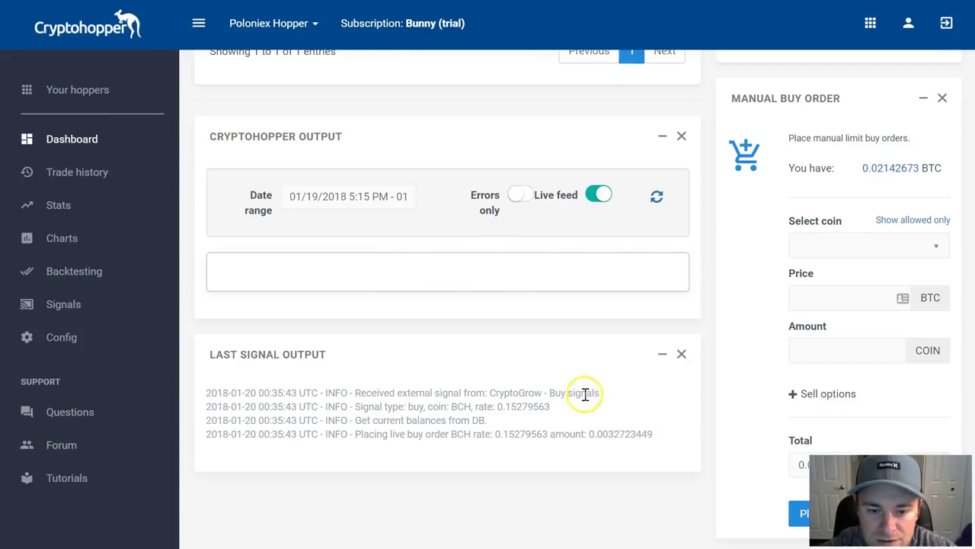
pyautogui.moveTo(653, 435); pyautogui.dragTo(207, 391)
pyautogui.click(603, 412)
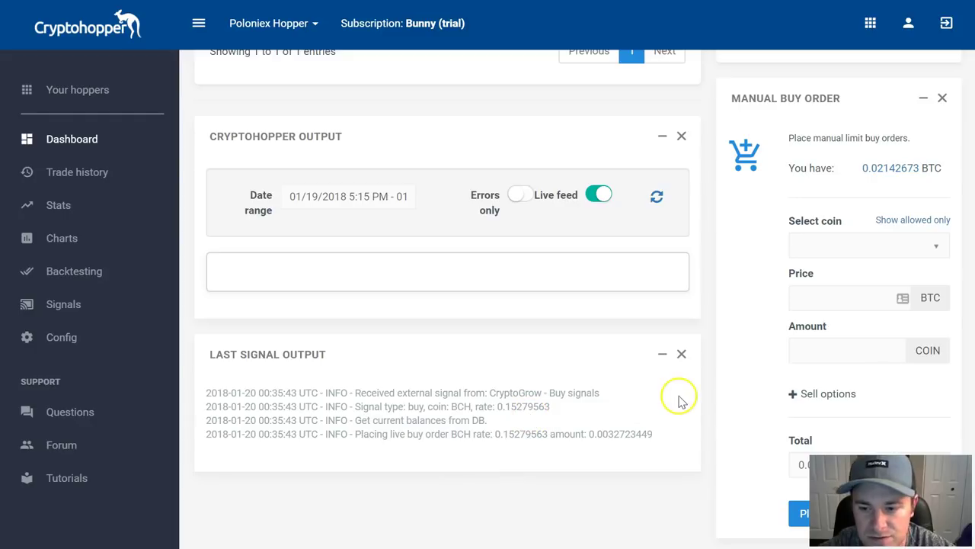
# Examine the dashboard's remaining widgets: the current target's BCH indicator signals, the manual target and the current assets
pyautogui.scroll(-7, 688, 390)
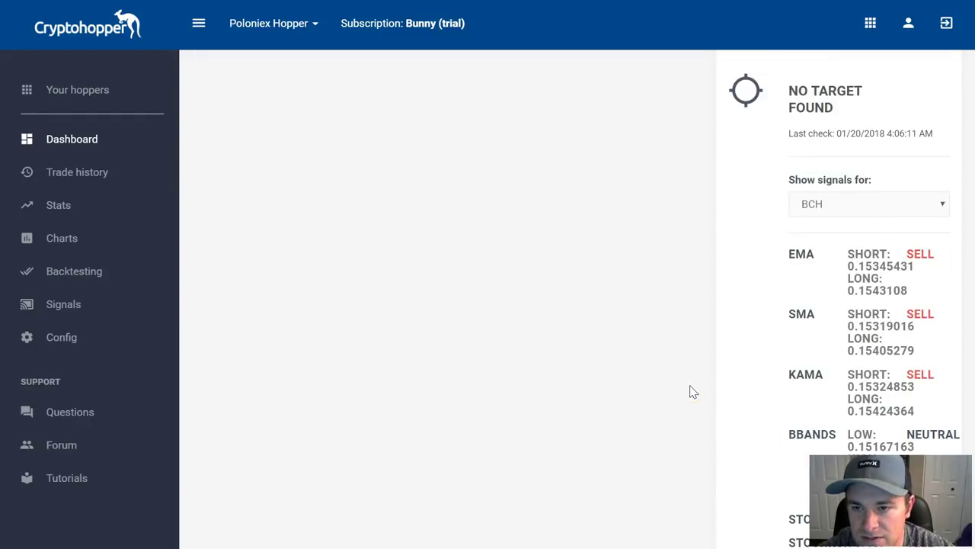
pyautogui.scroll(-3, 692, 392)
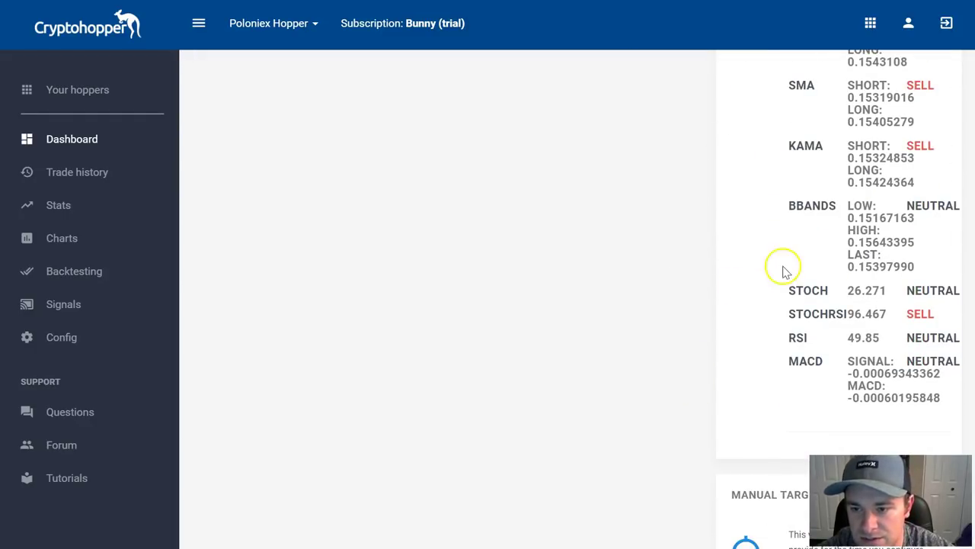
pyautogui.scroll(-3, 762, 273)
pyautogui.scroll(-2, 743, 278)
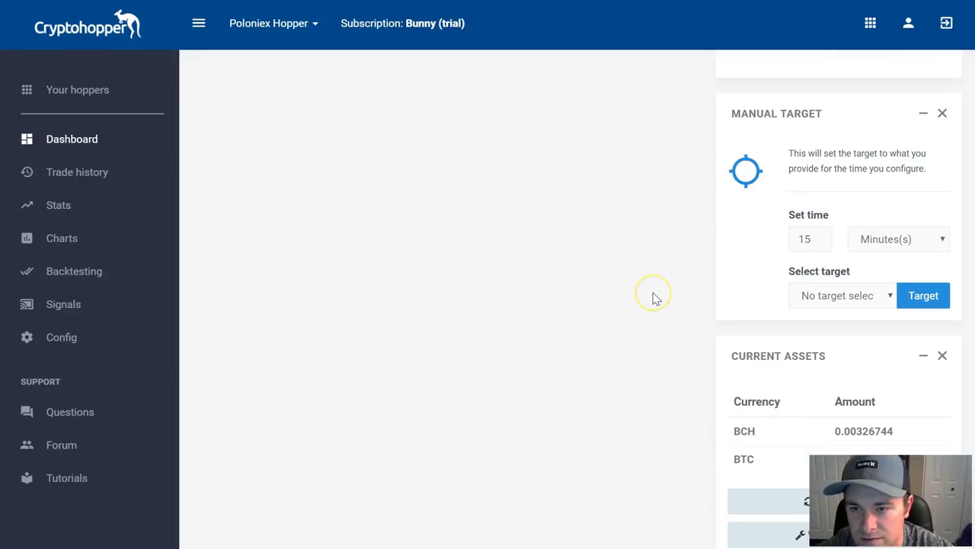
pyautogui.scroll(-1, 654, 298)
pyautogui.scroll(-1, 654, 299)
pyautogui.scroll(1, 654, 299)
pyautogui.scroll(3, 654, 298)
pyautogui.scroll(10, 653, 299)
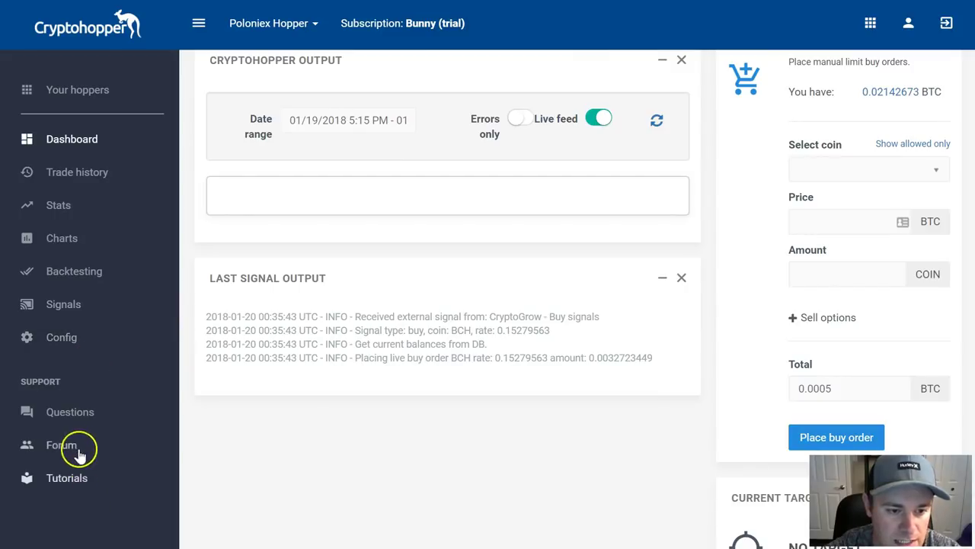
# Open the Poloniex Hopper's configuration and review its exchange, API, base currency and allowed coins settings
pyautogui.click(61, 340)
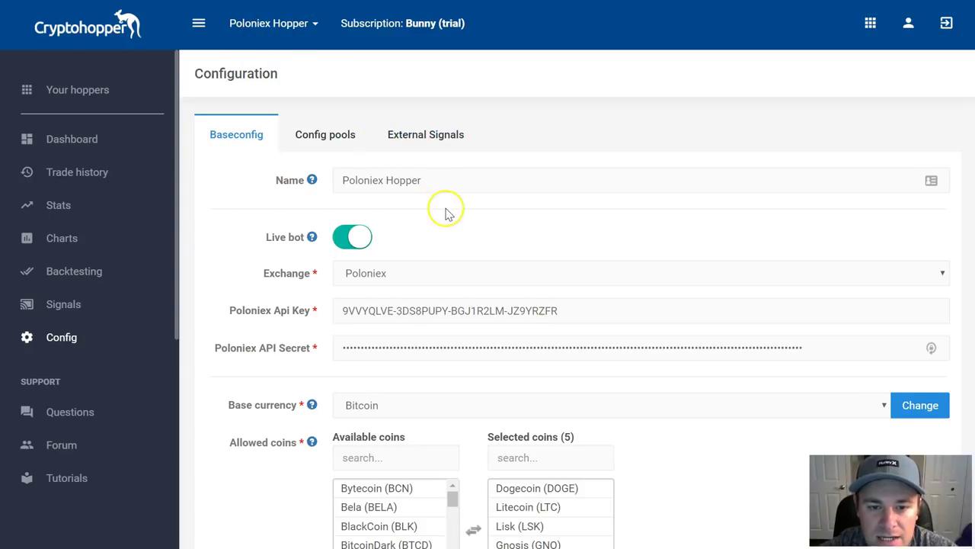
pyautogui.scroll(-1, 446, 213)
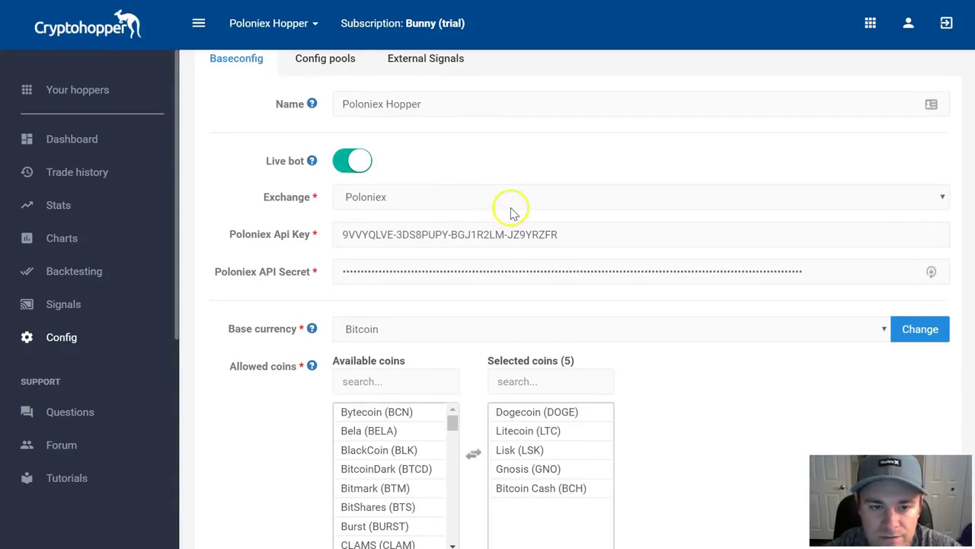
pyautogui.scroll(-1, 503, 155)
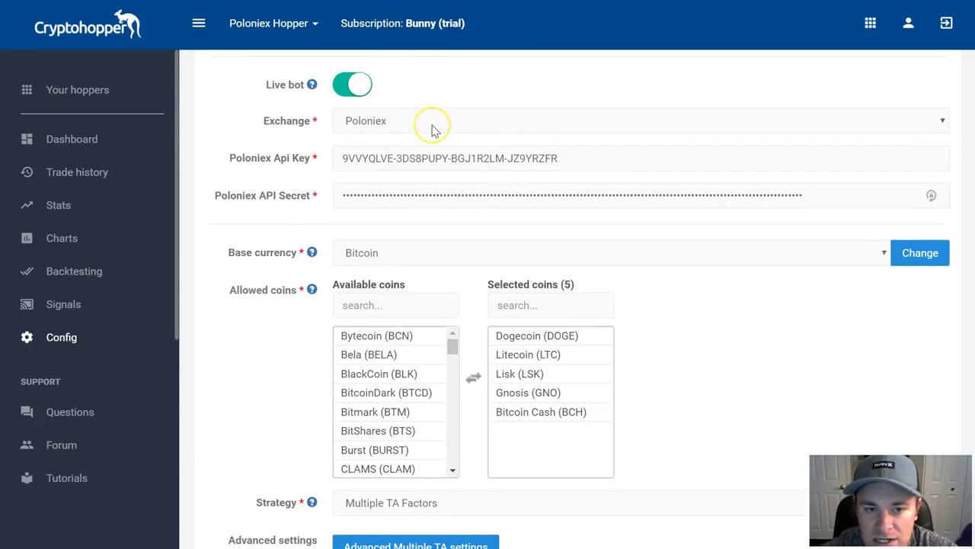
pyautogui.scroll(-2, 442, 141)
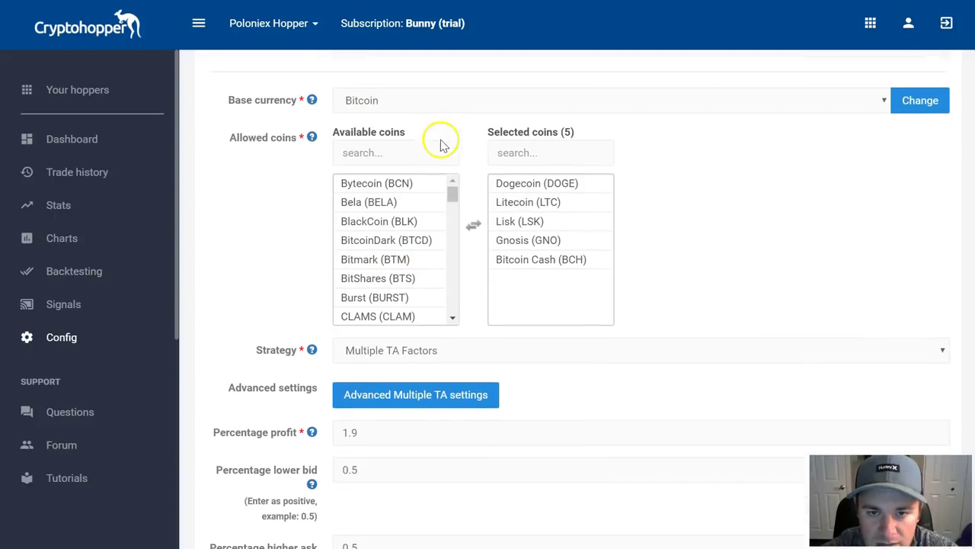
pyautogui.scroll(1, 581, 299)
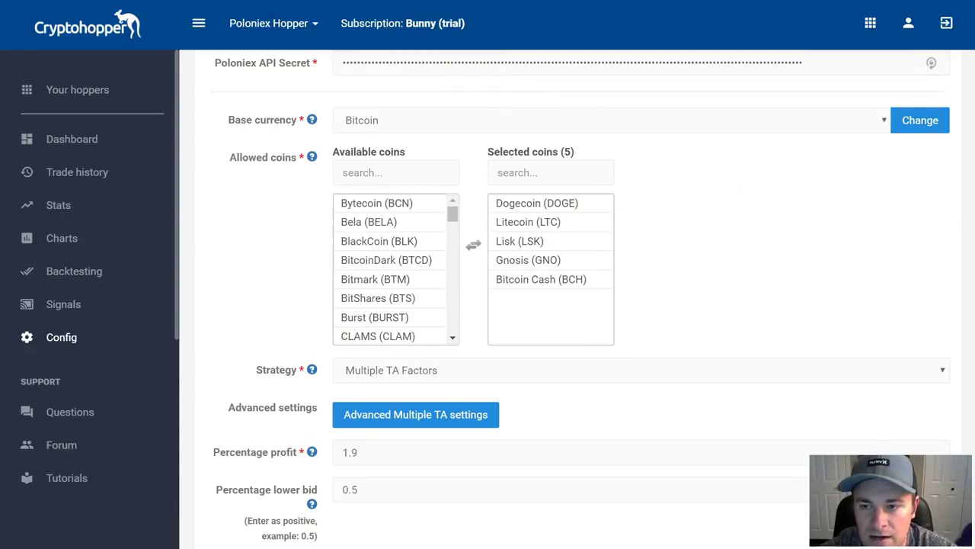
pyautogui.scroll(-1, 581, 299)
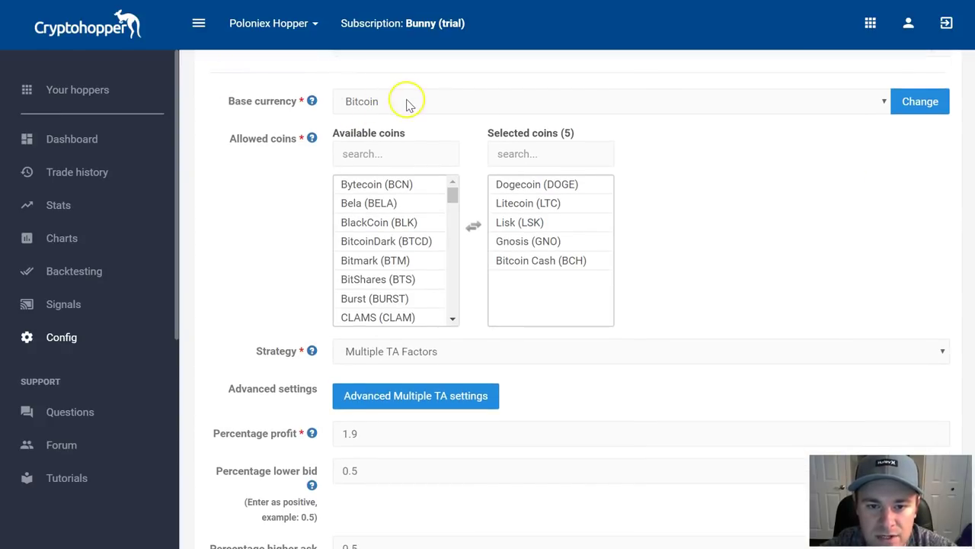
# Go through the selected coins in the allowed coins setting, highlighting entries from Dogecoin (DOGE) to Bitcoin Cash (BCH)
pyautogui.click(548, 184)
pyautogui.scroll(-1, 580, 309)
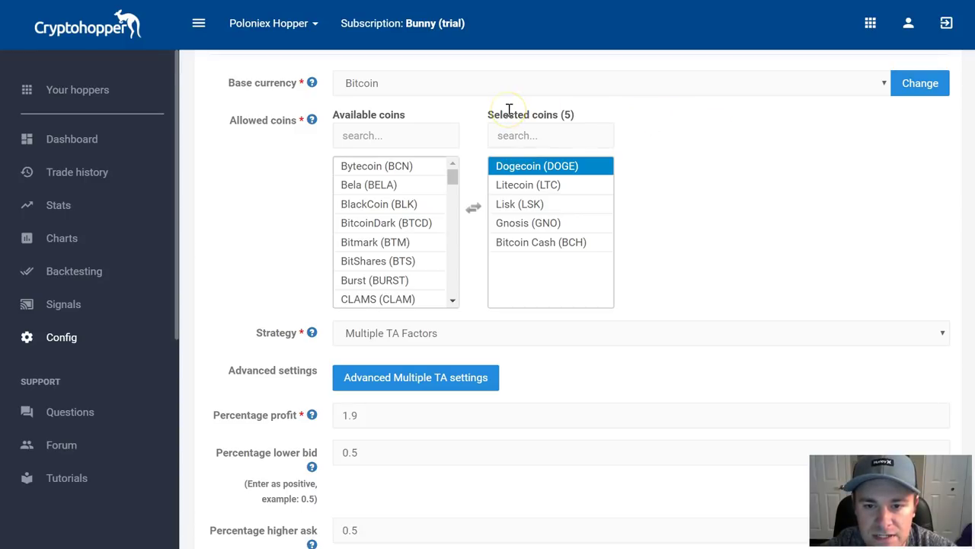
pyautogui.click(544, 224)
pyautogui.click(561, 242)
pyautogui.click(571, 166)
pyautogui.click(572, 203)
pyautogui.click(572, 240)
pyautogui.click(572, 167)
pyautogui.click(574, 204)
pyautogui.click(577, 242)
pyautogui.click(579, 203)
pyautogui.click(580, 168)
pyautogui.click(582, 244)
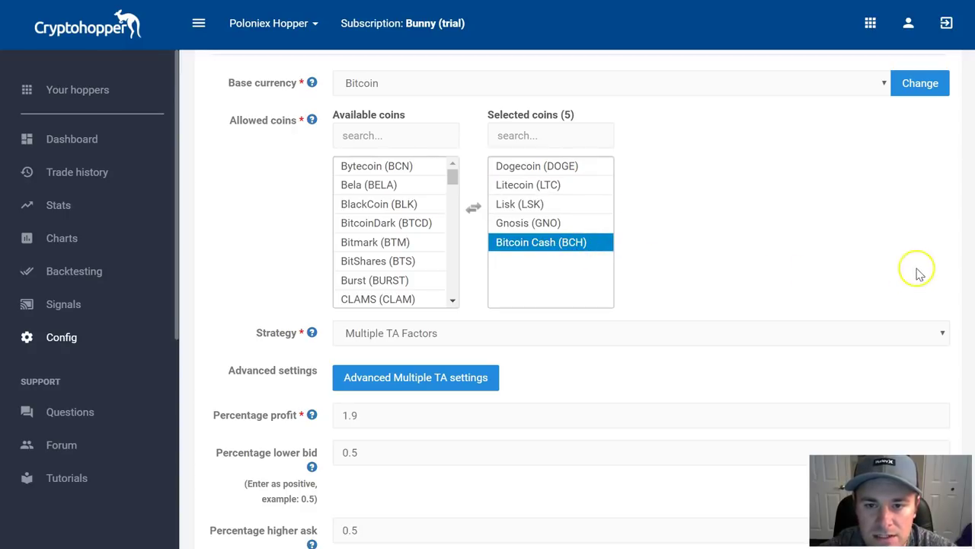
# Review the strategy and percentage settings, and return to the selected coins to highlight Dogecoin (DOGE) and Gnosis (GNO)
pyautogui.scroll(-1, 581, 298)
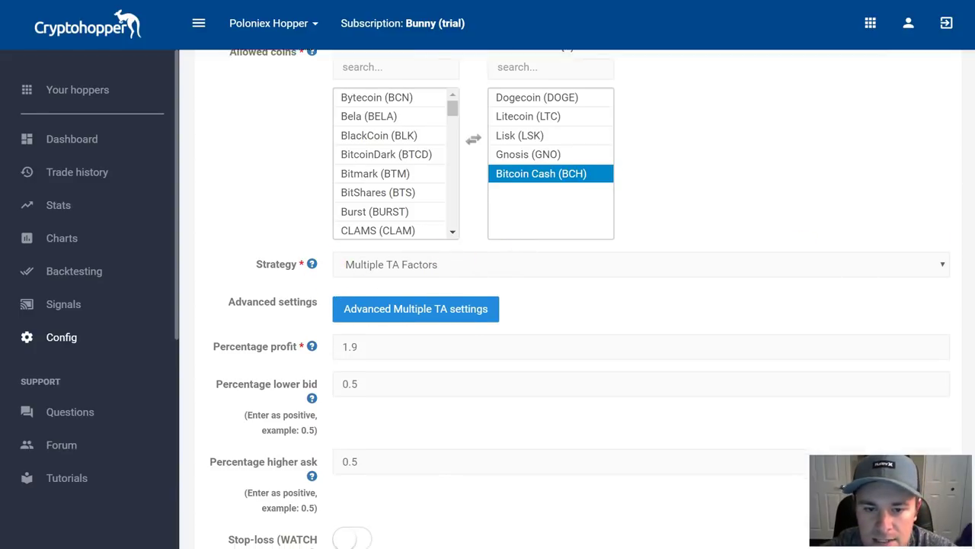
pyautogui.scroll(-2, 581, 298)
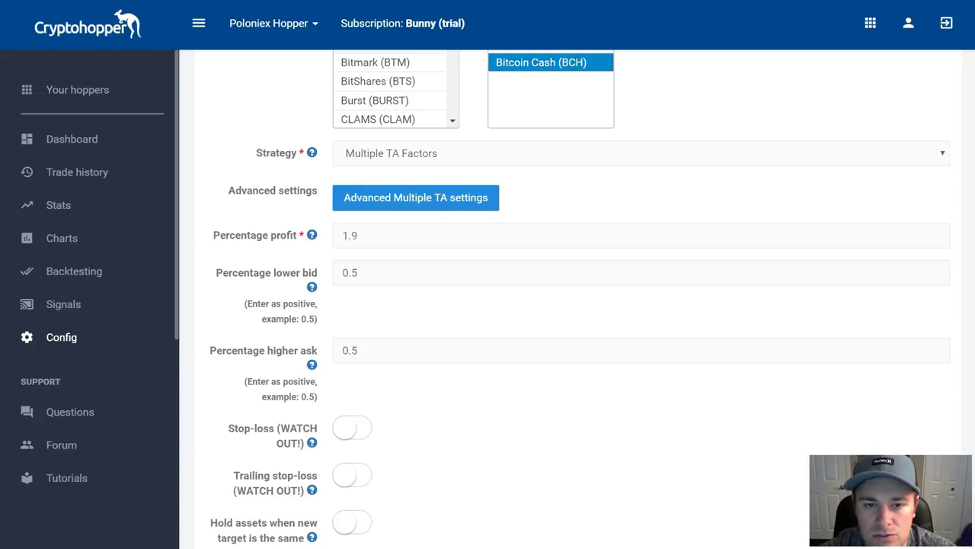
pyautogui.scroll(-1, 579, 297)
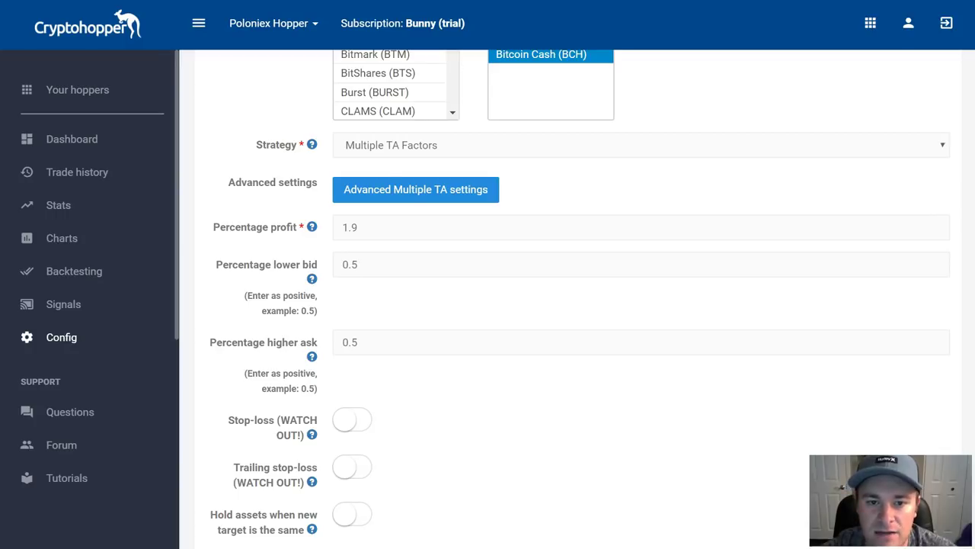
pyautogui.scroll(3, 579, 297)
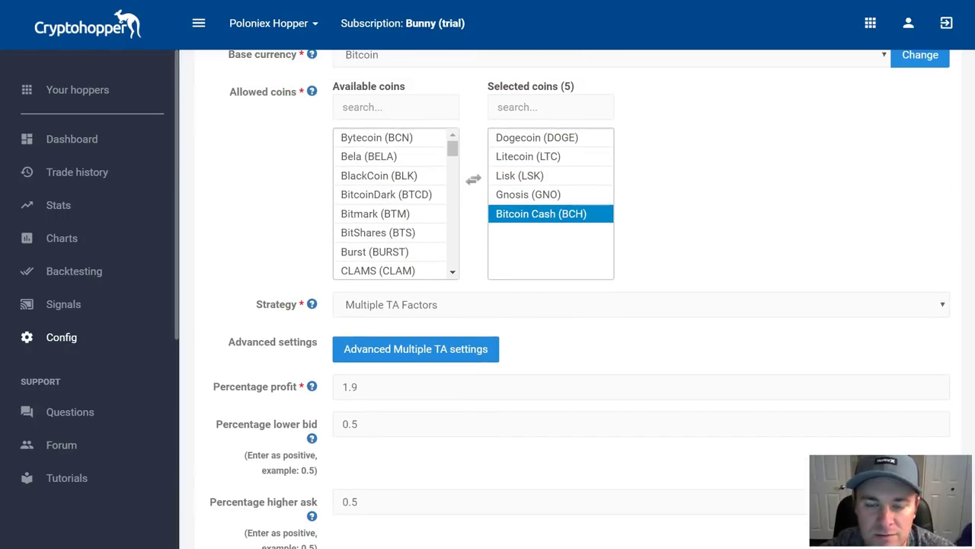
pyautogui.scroll(1, 579, 297)
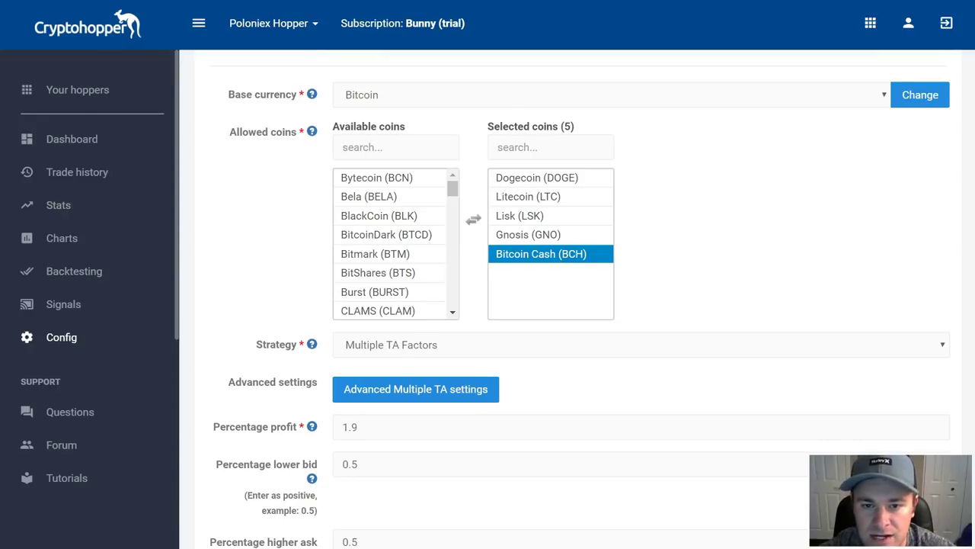
pyautogui.scroll(-1, 579, 297)
pyautogui.click(587, 144)
pyautogui.click(561, 201)
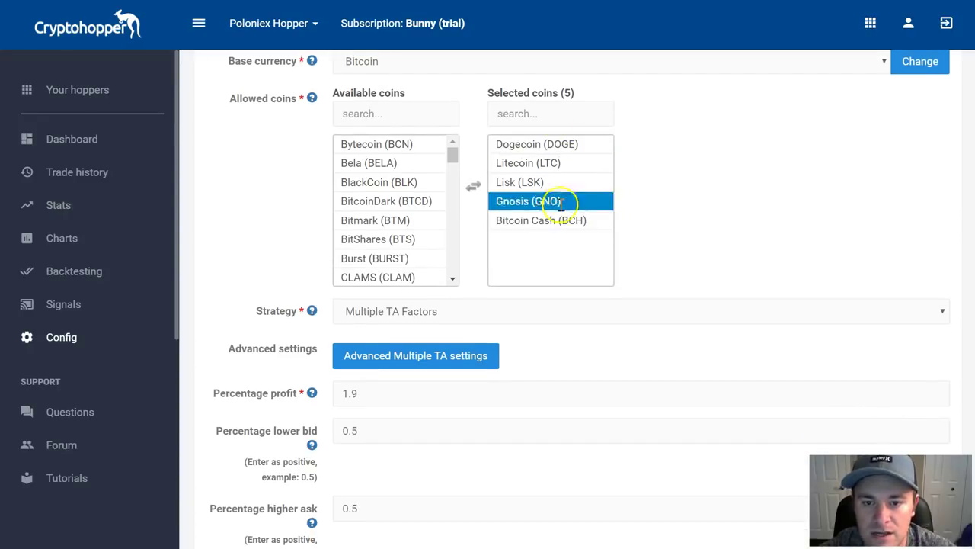
# Examine the percentage profit, lower bid and higher ask settings, the stop-loss options and the maximum open time and position limits
pyautogui.scroll(-4, 579, 297)
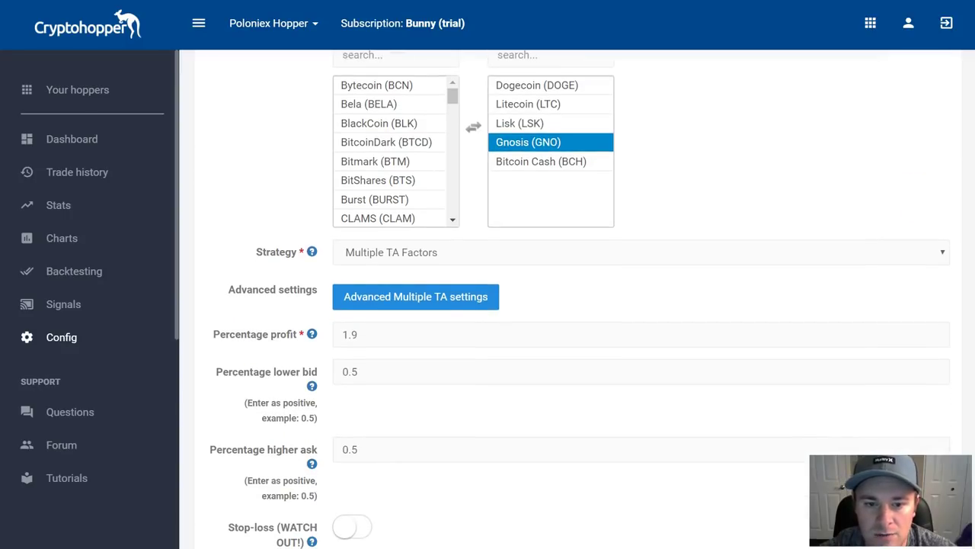
pyautogui.scroll(-1, 513, 220)
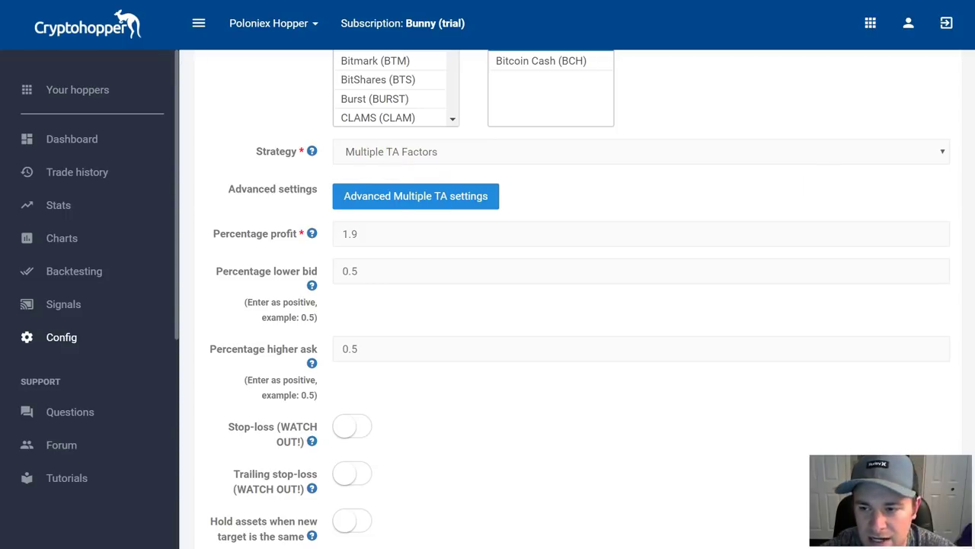
pyautogui.scroll(-2, 967, 191)
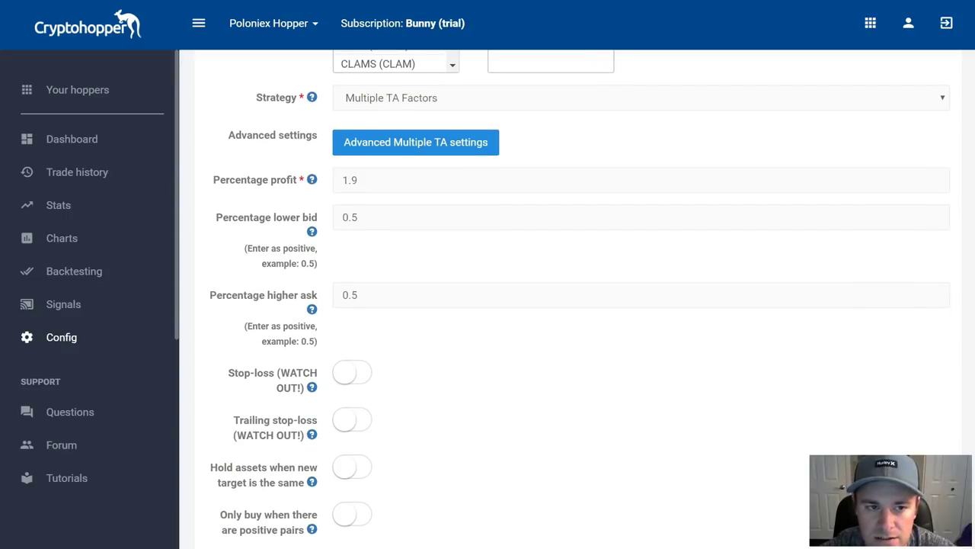
pyautogui.scroll(-1, 446, 170)
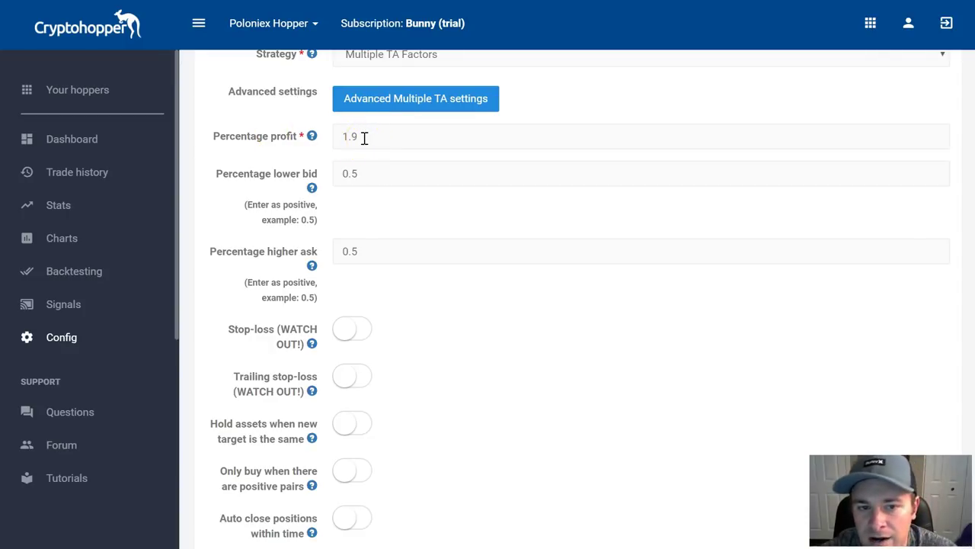
pyautogui.scroll(-1, 579, 297)
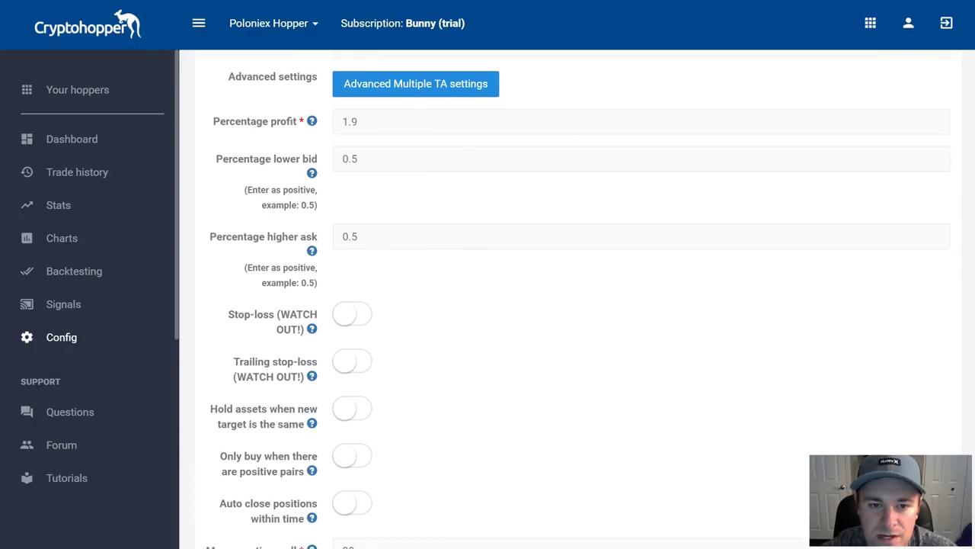
pyautogui.scroll(-1, 564, 297)
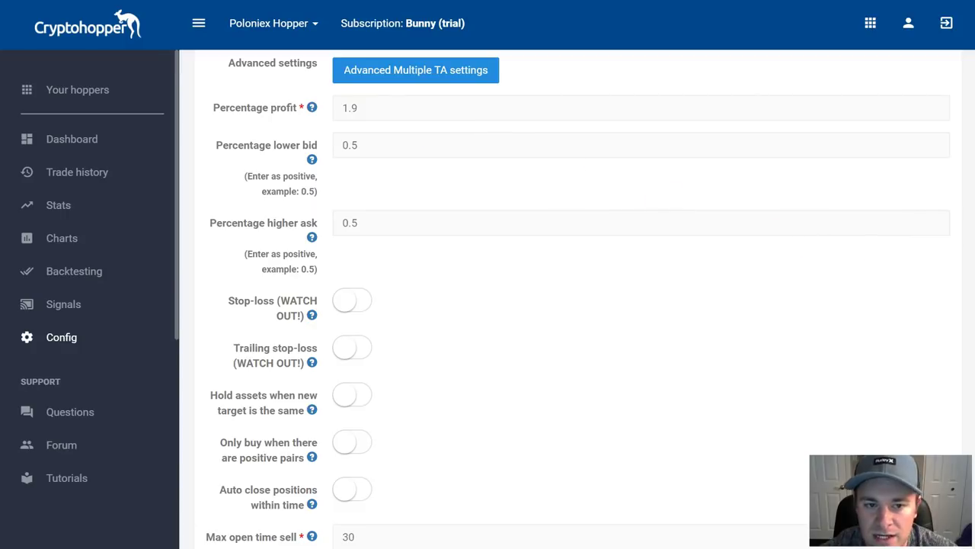
pyautogui.scroll(-1, 579, 297)
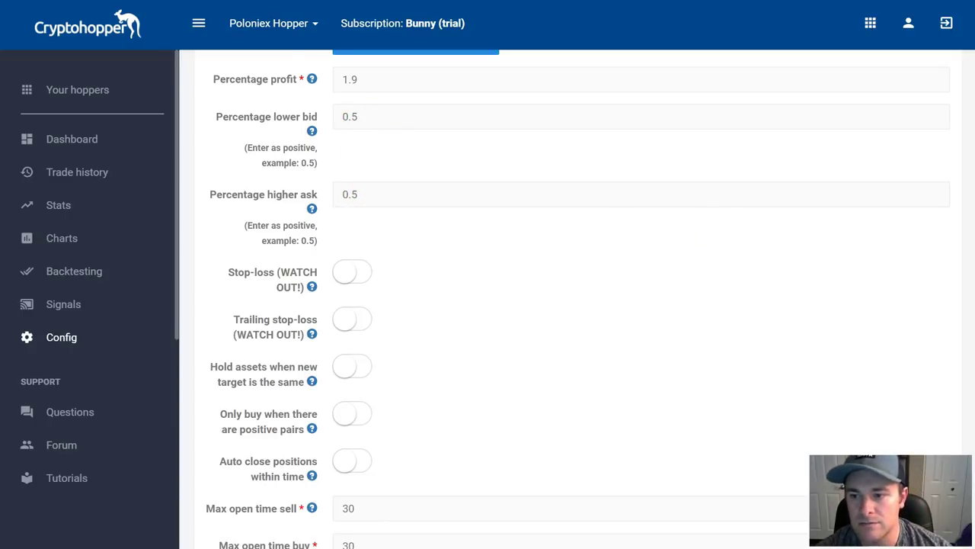
pyautogui.scroll(-1, 579, 297)
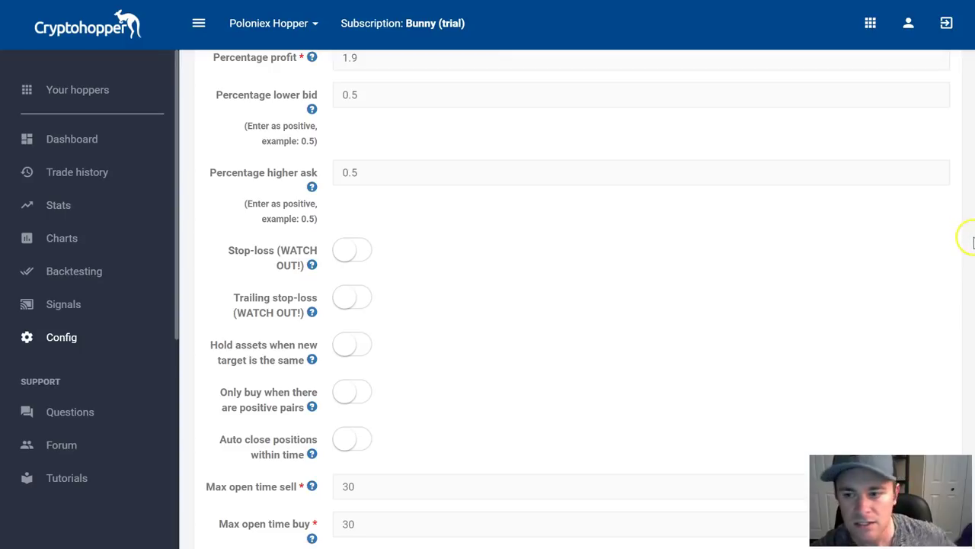
pyautogui.scroll(-2, 579, 297)
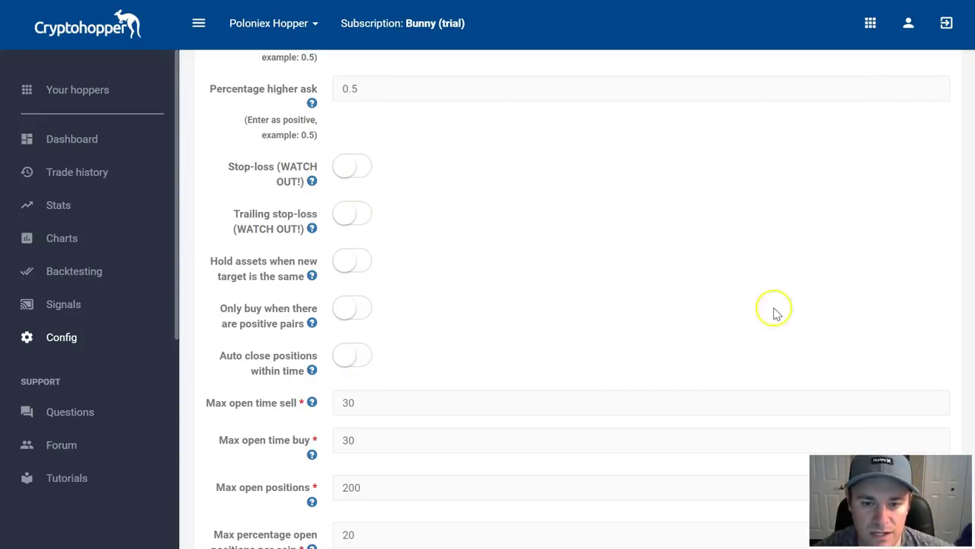
# Examine the maximum open time and position limits, percentage buy amount, minimum and maximum BTC amounts, and trade notification settings
pyautogui.scroll(-1, 577, 300)
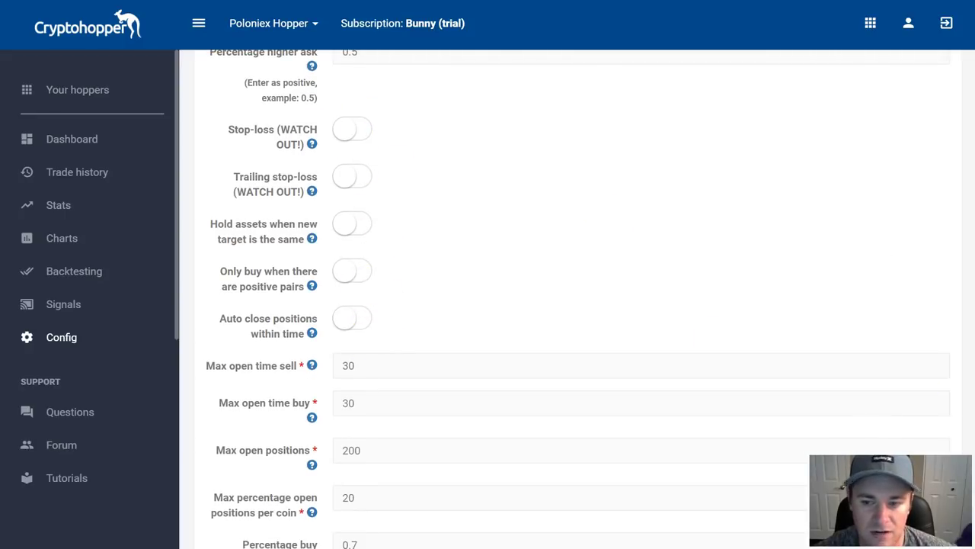
pyautogui.scroll(-4, 297, 296)
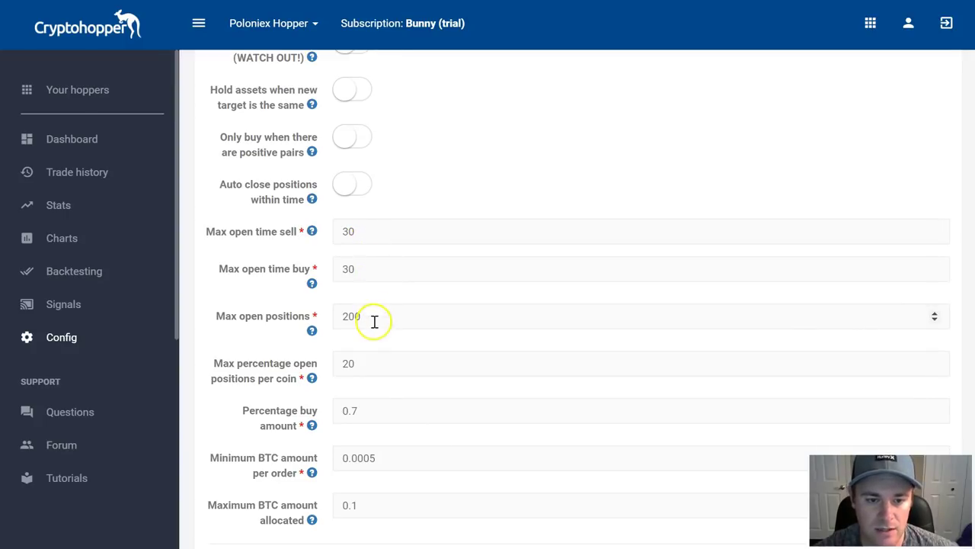
pyautogui.scroll(-1, 378, 316)
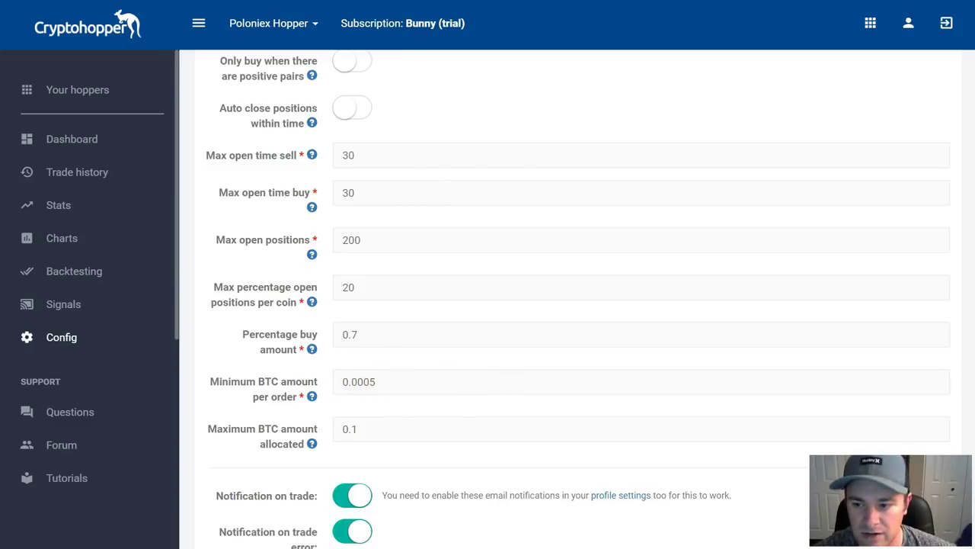
pyautogui.scroll(-1, 577, 297)
pyautogui.scroll(-1, 579, 298)
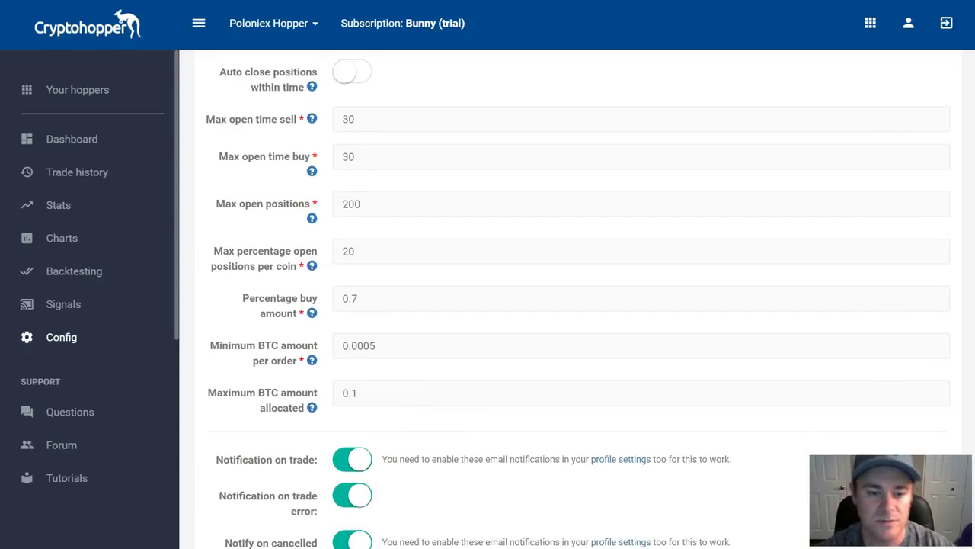
pyautogui.scroll(-1, 579, 297)
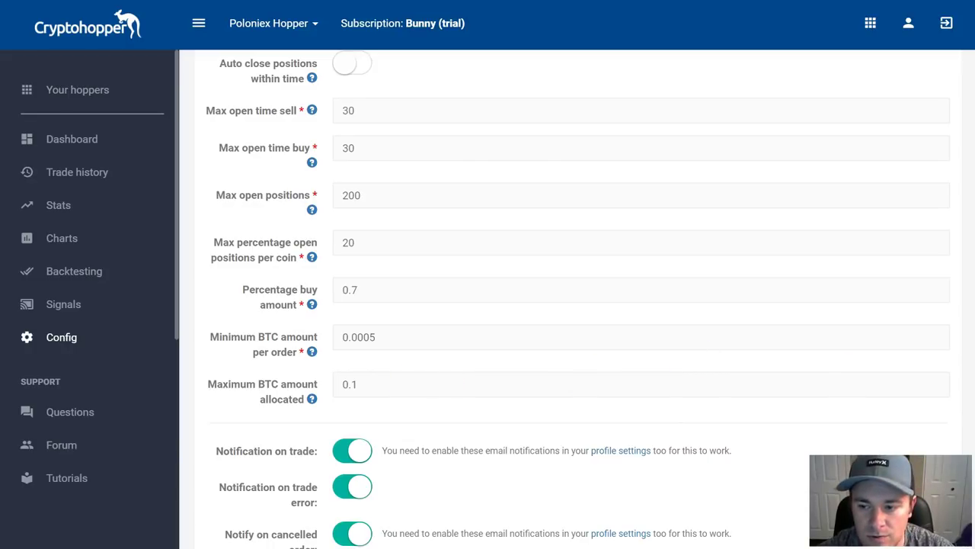
pyautogui.scroll(-3, 320, 372)
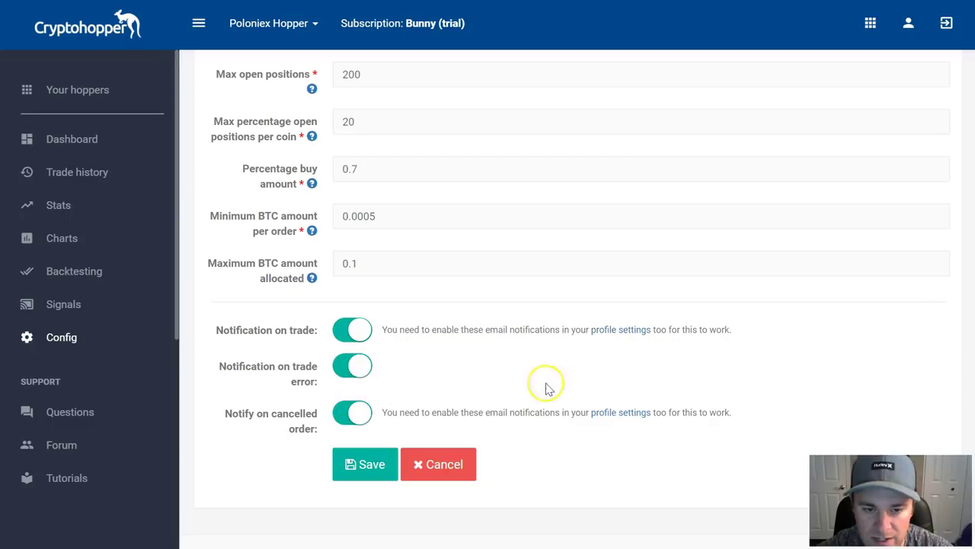
# Look back over the base configuration settings up to the hopper's name, and open the config pools
pyautogui.scroll(5, 969, 314)
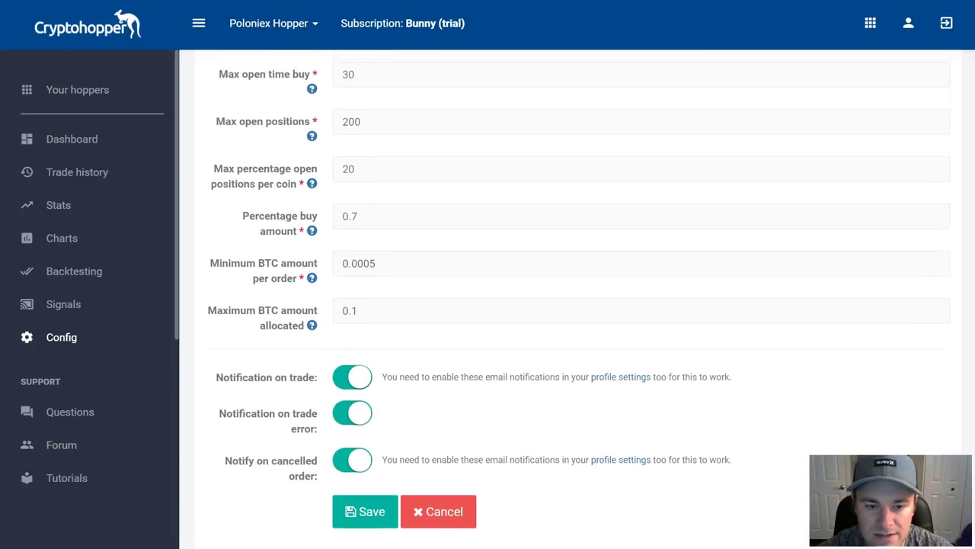
pyautogui.scroll(2, 963, 297)
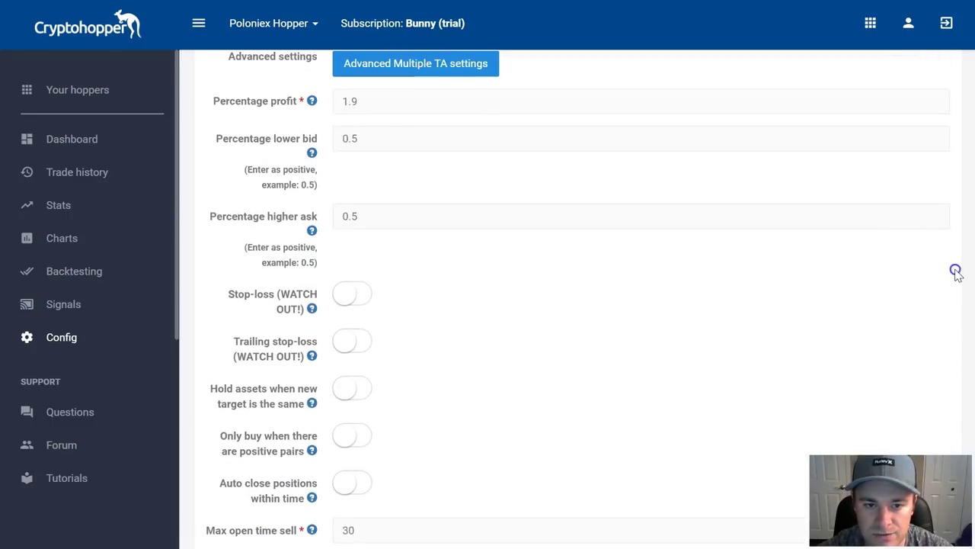
pyautogui.scroll(2, 945, 251)
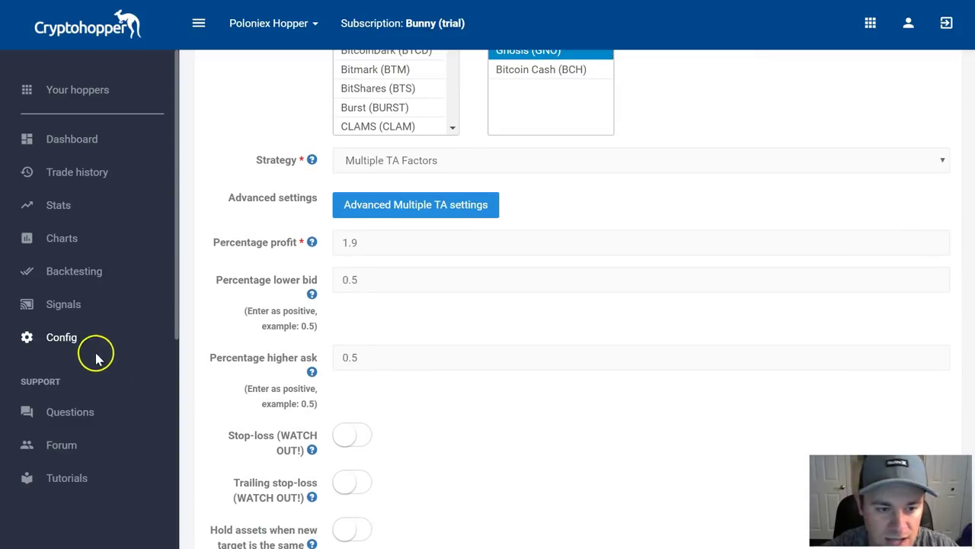
pyautogui.scroll(1, 564, 297)
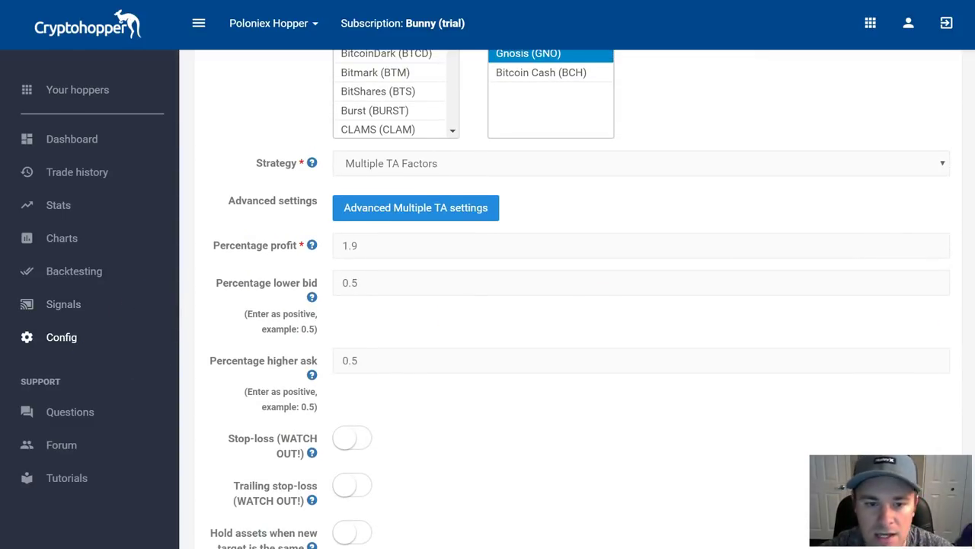
pyautogui.scroll(6, 564, 297)
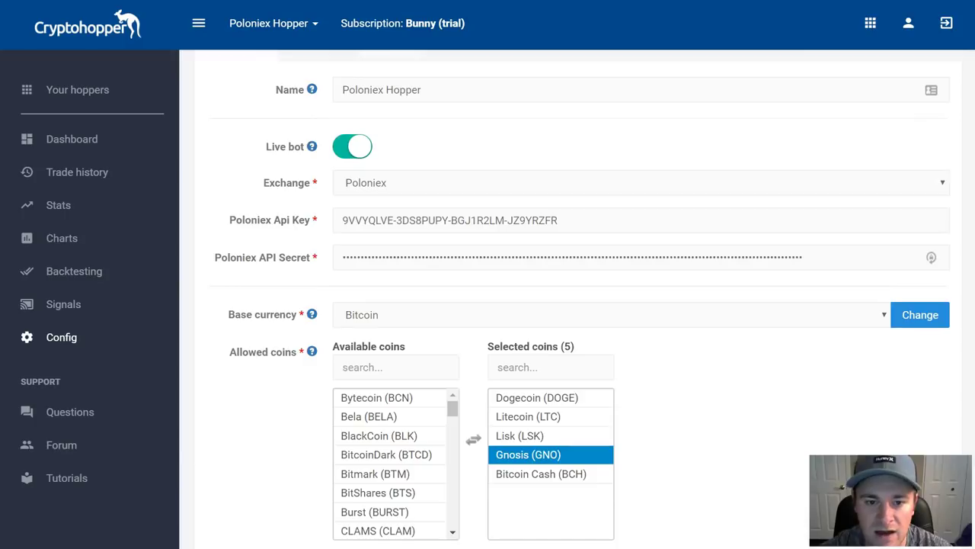
pyautogui.scroll(1, 563, 297)
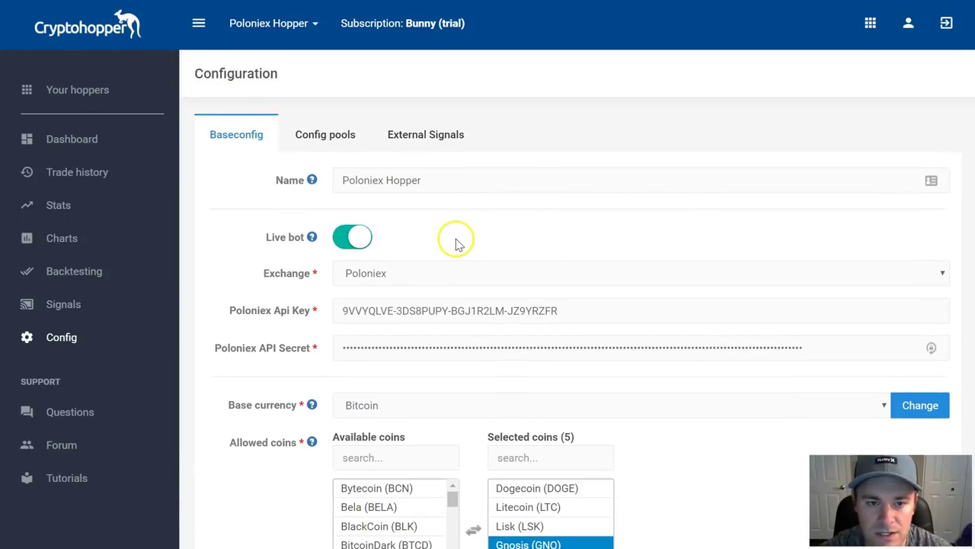
pyautogui.click(336, 134)
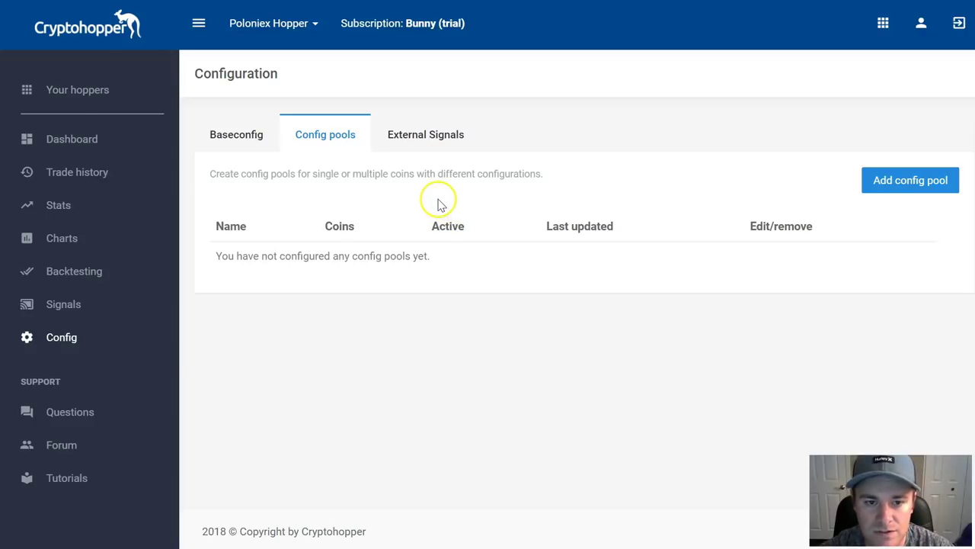
# Open the hopper's external signals configuration and review its current signal subscriptions
pyautogui.click(427, 138)
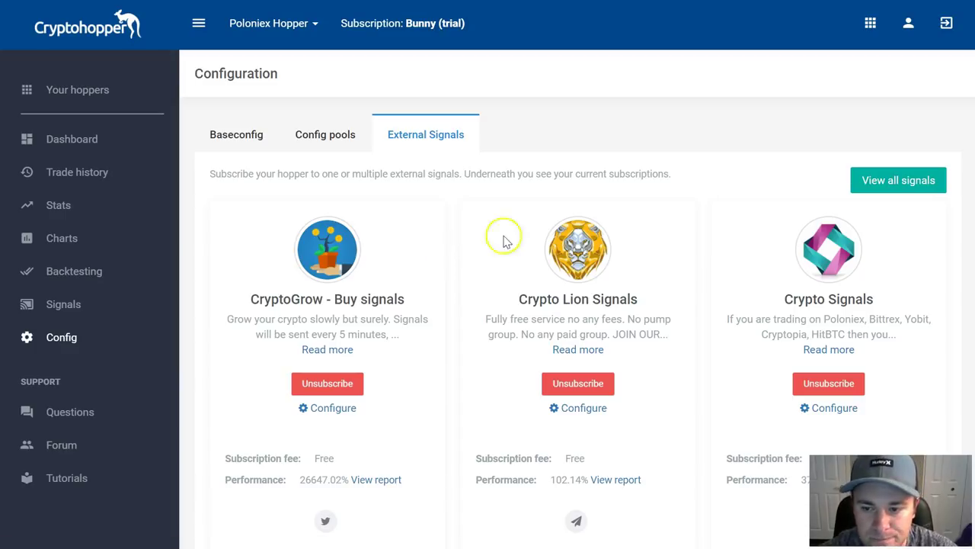
pyautogui.scroll(-3, 577, 251)
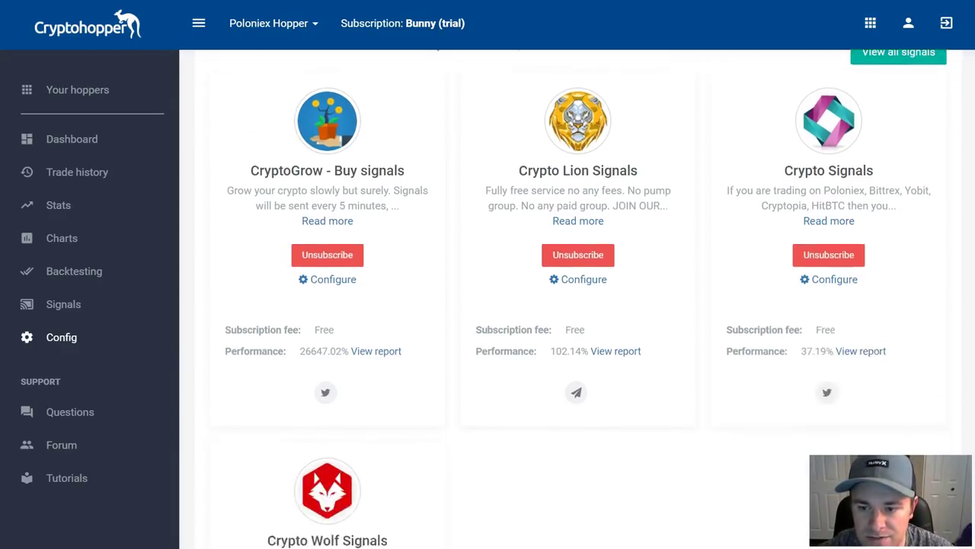
pyautogui.scroll(1, 185, 359)
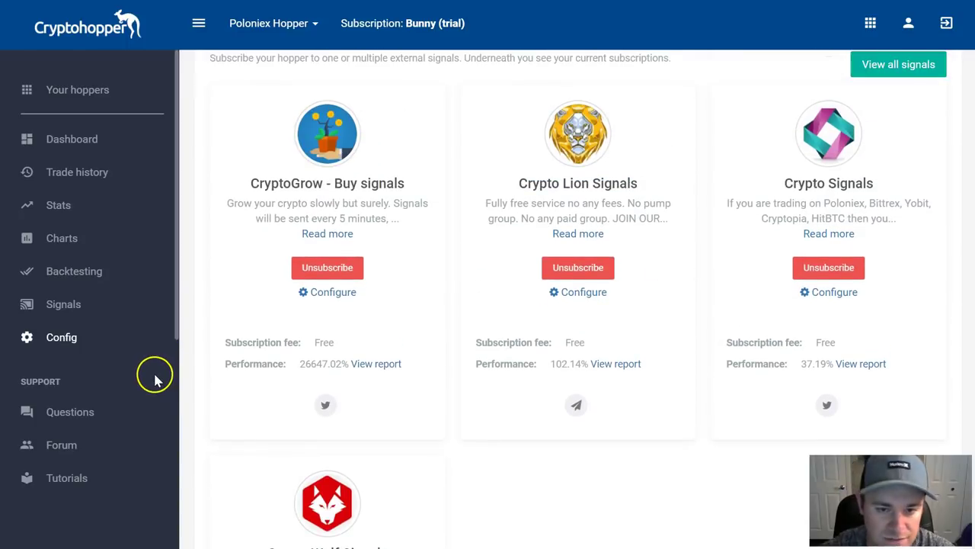
# Open the external signals page for Poloniex and browse all listed providers from CryptoGrow to Bittrex Signals Pro
pyautogui.click(72, 303)
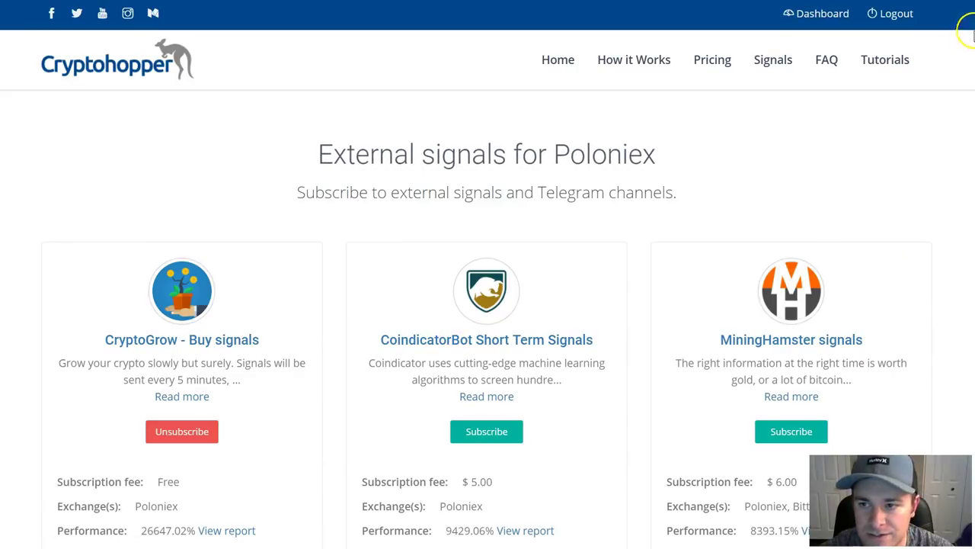
pyautogui.scroll(-15, 487, 305)
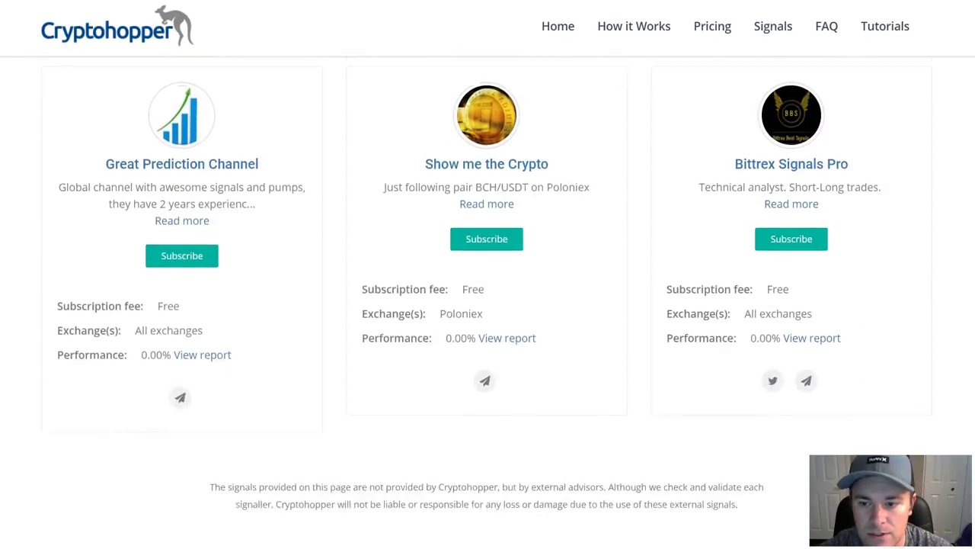
pyautogui.scroll(3, 971, 284)
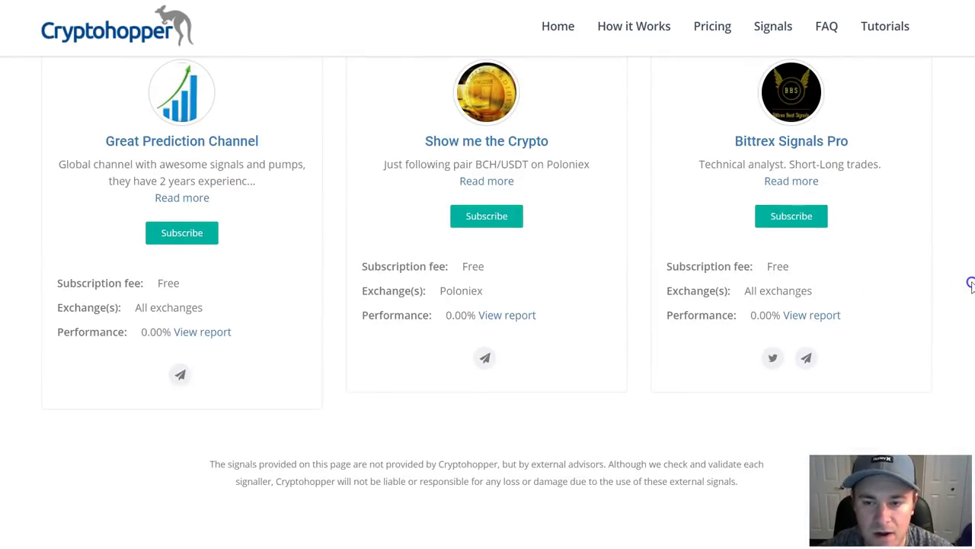
pyautogui.scroll(2, 970, 283)
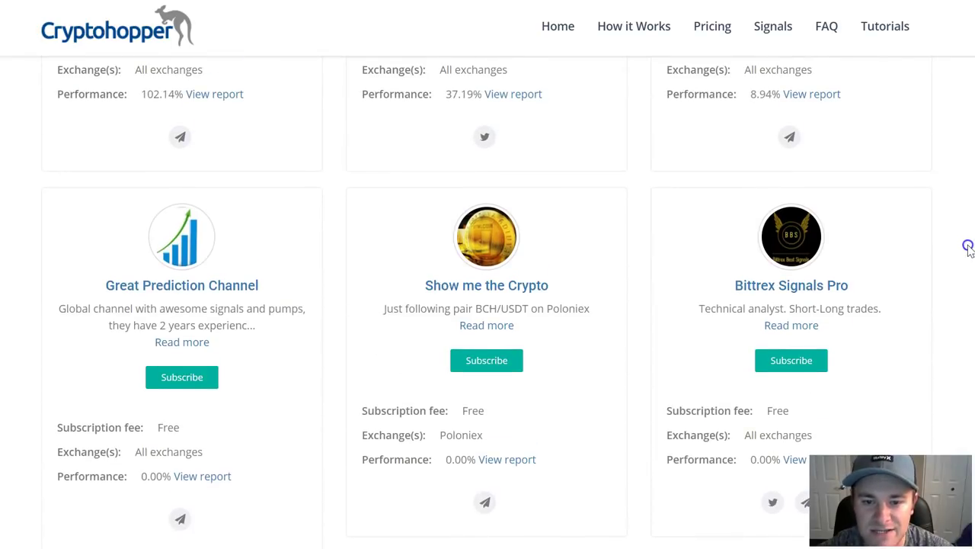
pyautogui.scroll(9, 968, 248)
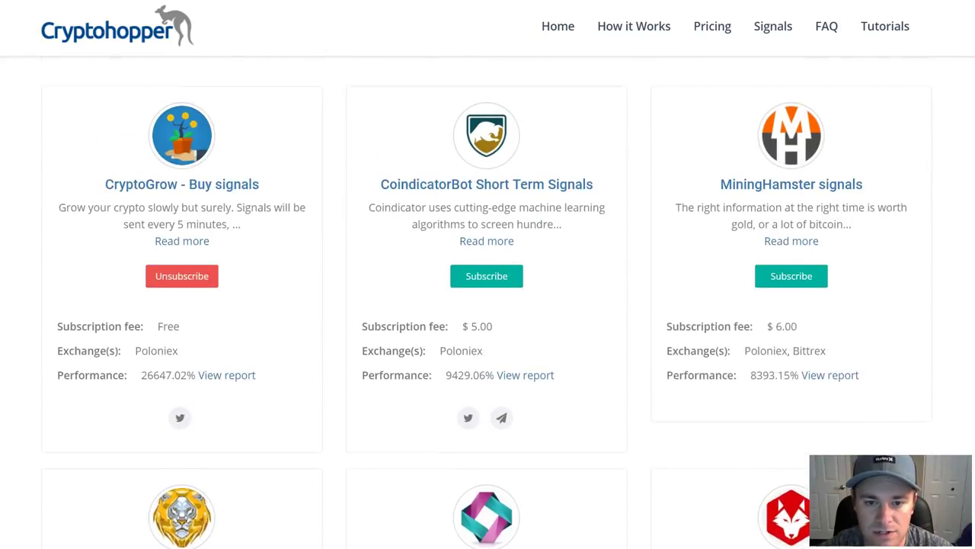
pyautogui.scroll(1, 968, 248)
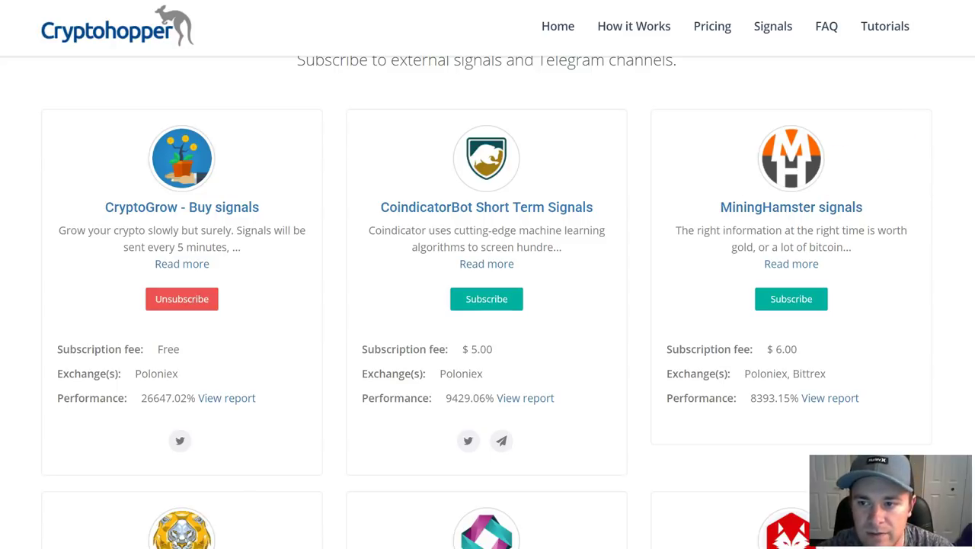
# Compare the subscription fees of the external signals, including the paid CoindicatorBot Short Term Signals and MiningHamster signals
pyautogui.scroll(1, 488, 304)
pyautogui.scroll(-2, 488, 305)
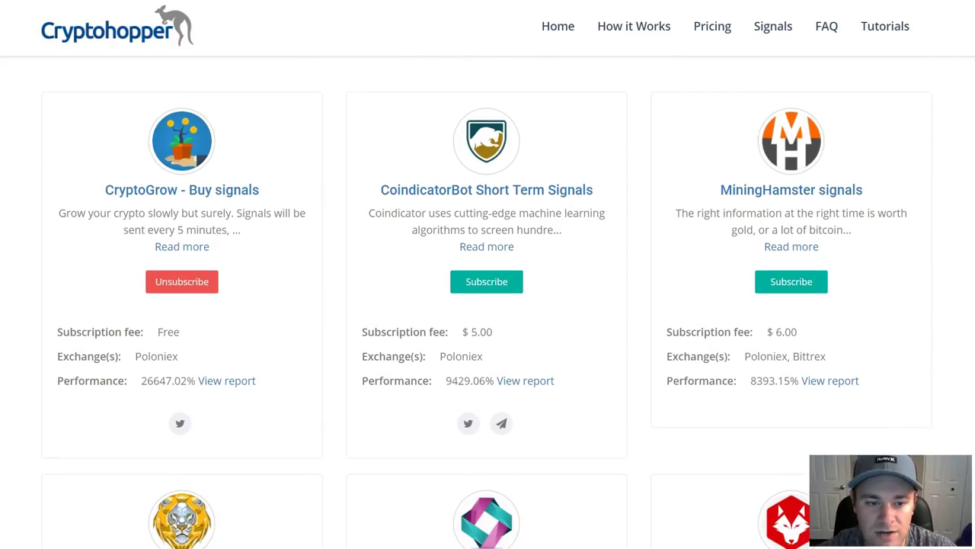
pyautogui.scroll(-9, 402, 267)
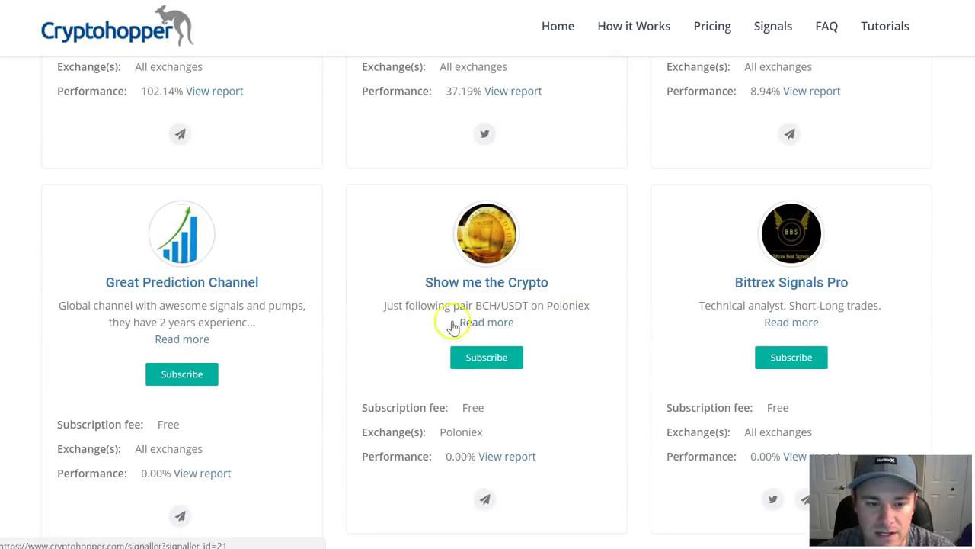
pyautogui.scroll(-1, 266, 359)
pyautogui.scroll(4, 305, 348)
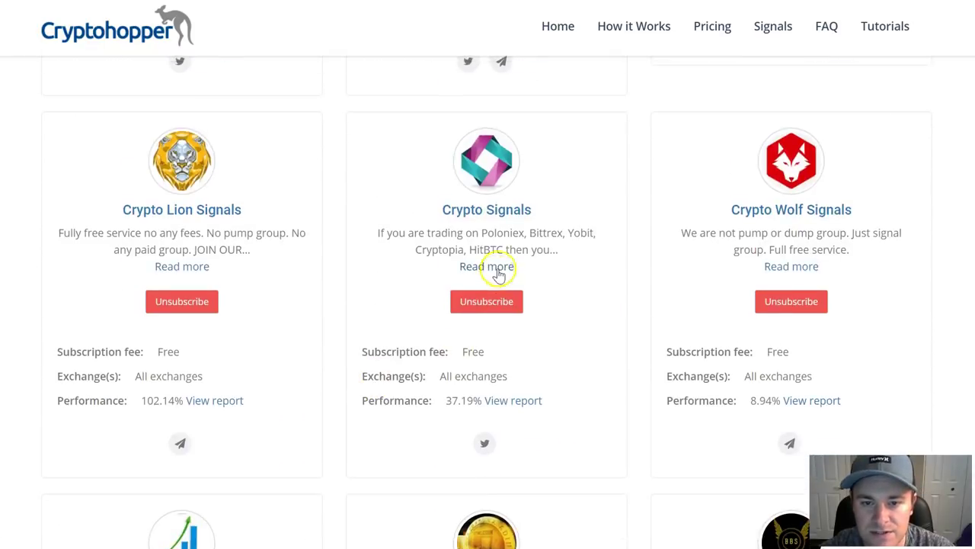
pyautogui.scroll(3, 495, 198)
pyautogui.scroll(2, 808, 251)
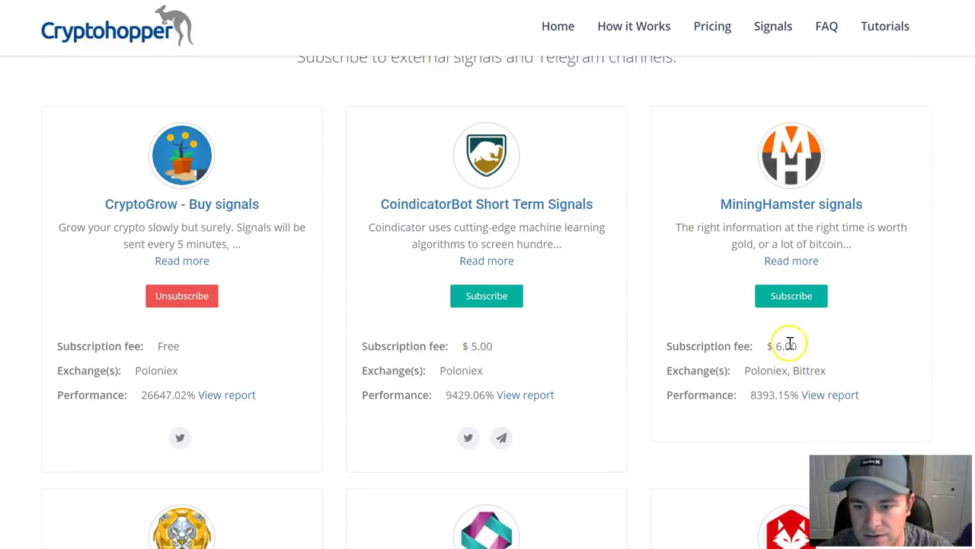
# Check the supported exchanges and performance of the free signals, including Great Prediction Channel, Show me the Crypto and Bittrex Signals Pro
pyautogui.scroll(-6, 252, 312)
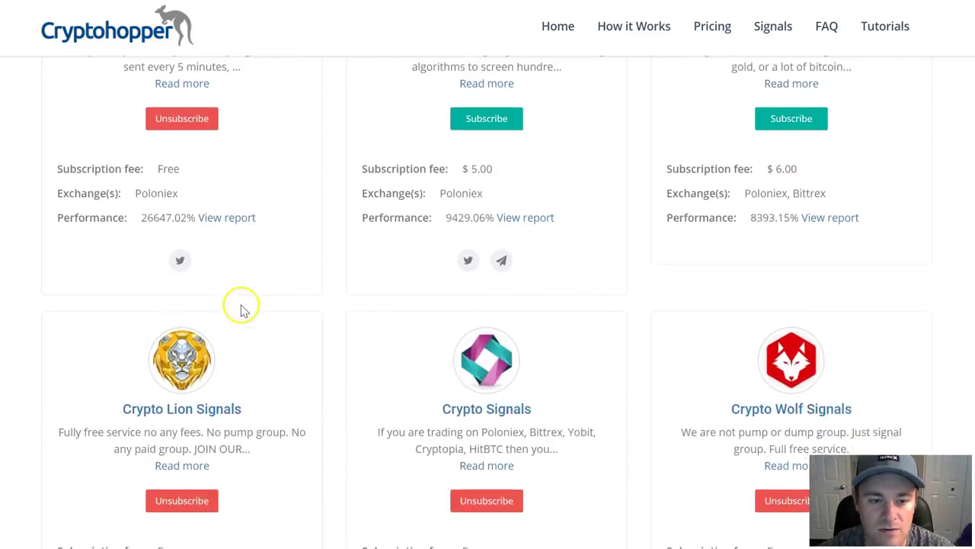
pyautogui.scroll(-5, 551, 326)
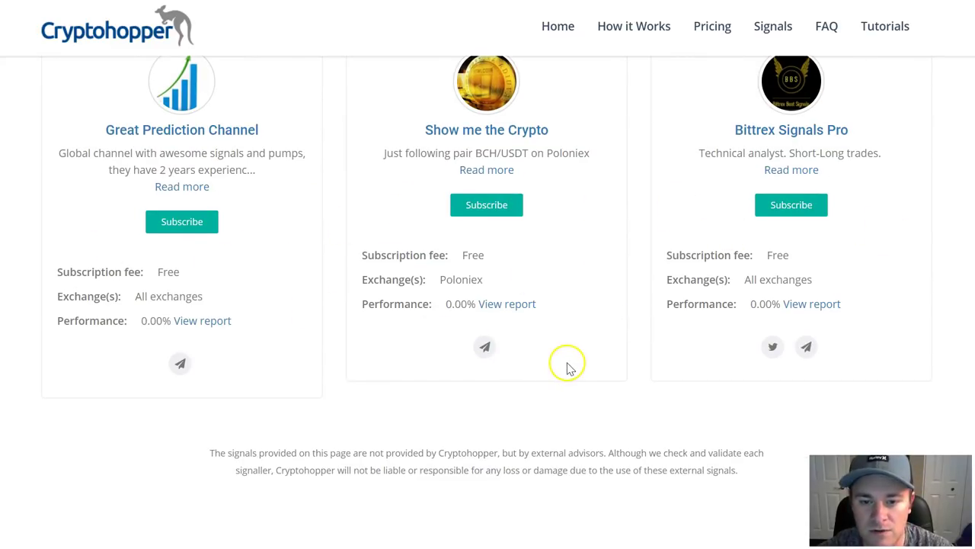
pyautogui.scroll(-2, 969, 307)
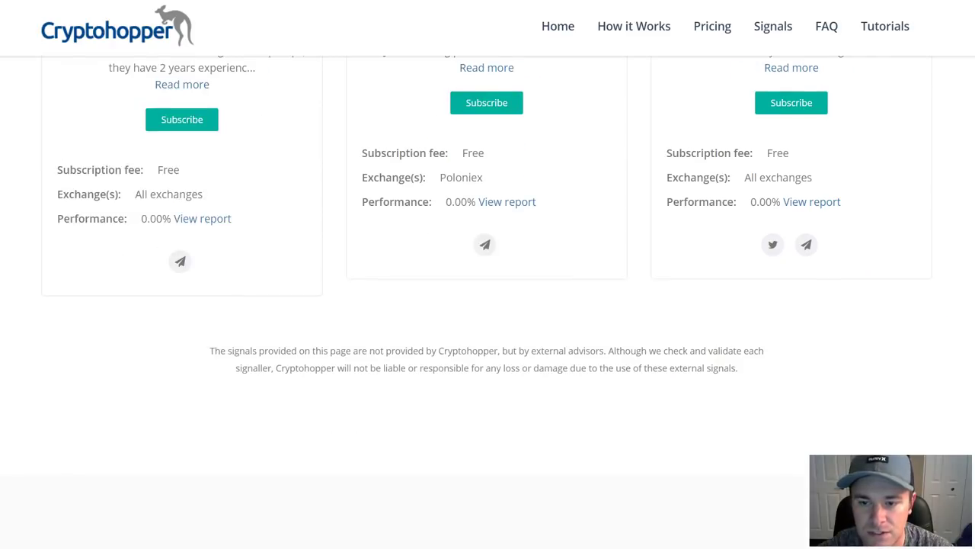
pyautogui.scroll(3, 969, 307)
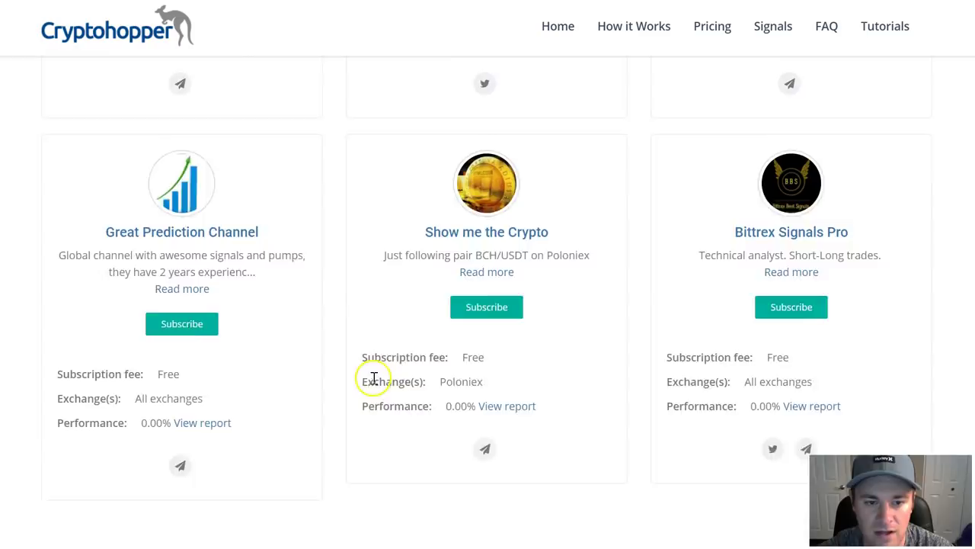
pyautogui.scroll(2, 374, 378)
pyautogui.scroll(10, 965, 176)
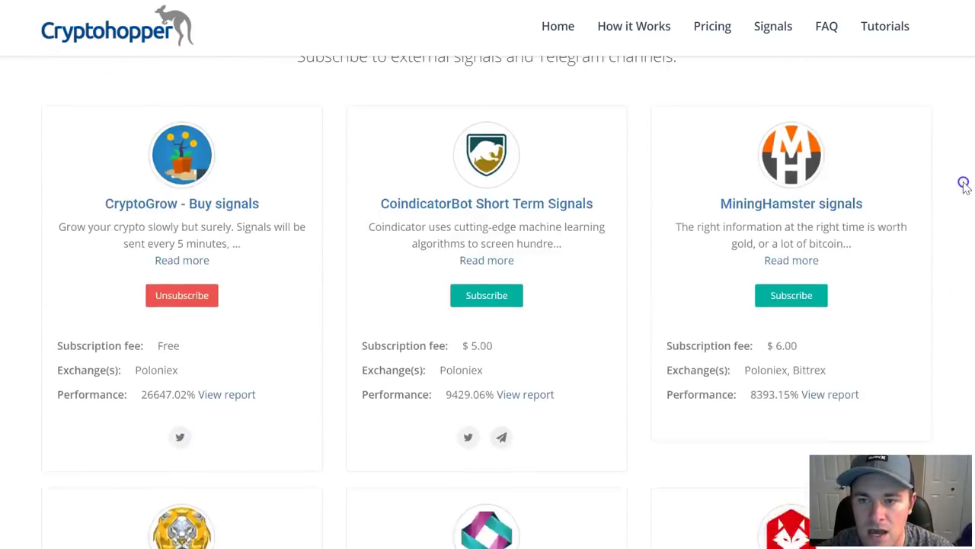
# Review the subscribed Crypto Lion, Crypto Signals and Crypto Wolf providers against the Great Prediction Channel and other unsubscribed ones
pyautogui.scroll(-1, 964, 168)
pyautogui.scroll(-5, 964, 167)
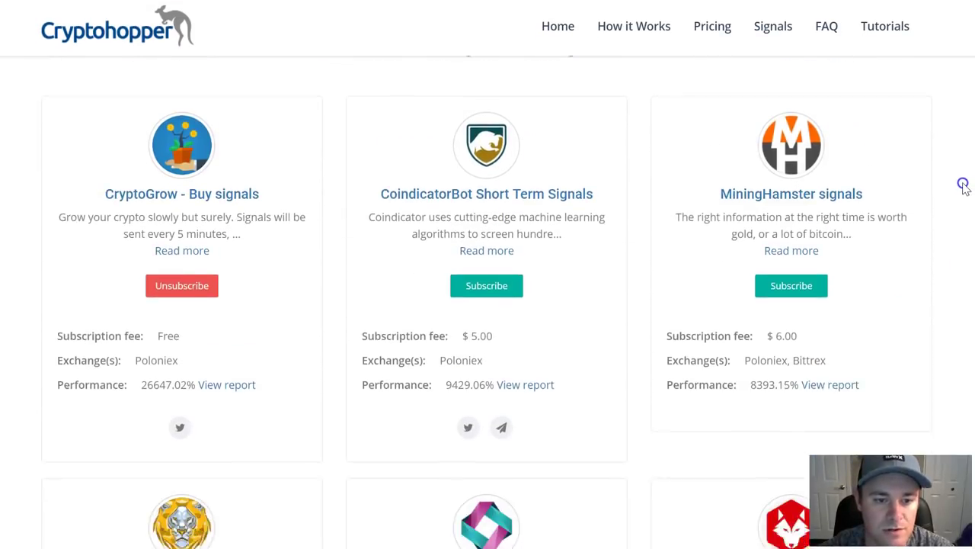
pyautogui.scroll(-1, 965, 268)
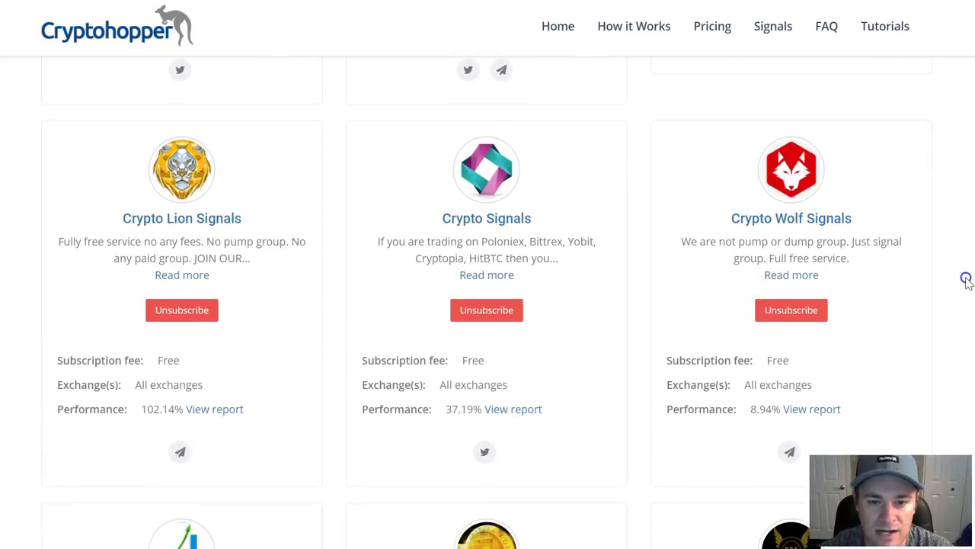
pyautogui.scroll(-4, 966, 283)
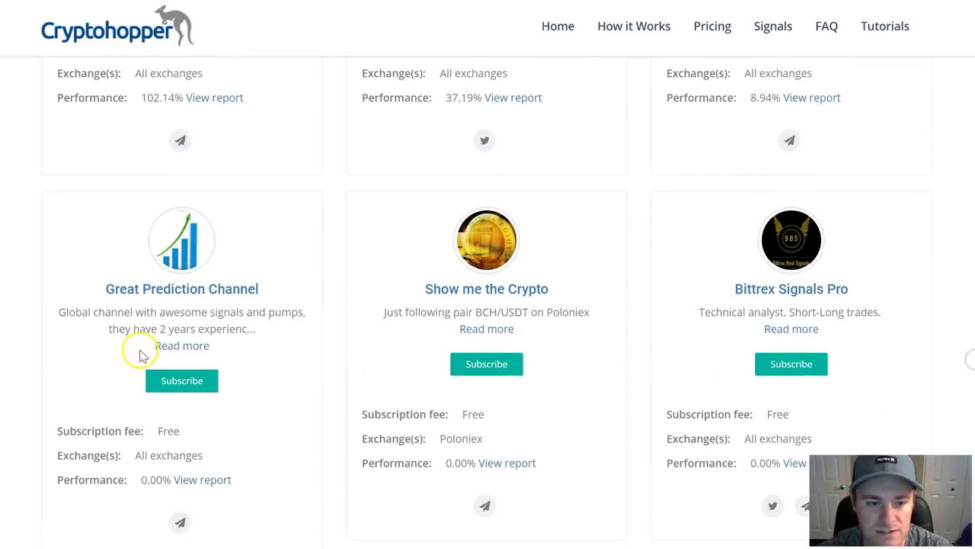
pyautogui.scroll(-3, 970, 297)
pyautogui.scroll(3, 971, 299)
pyautogui.scroll(5, 971, 298)
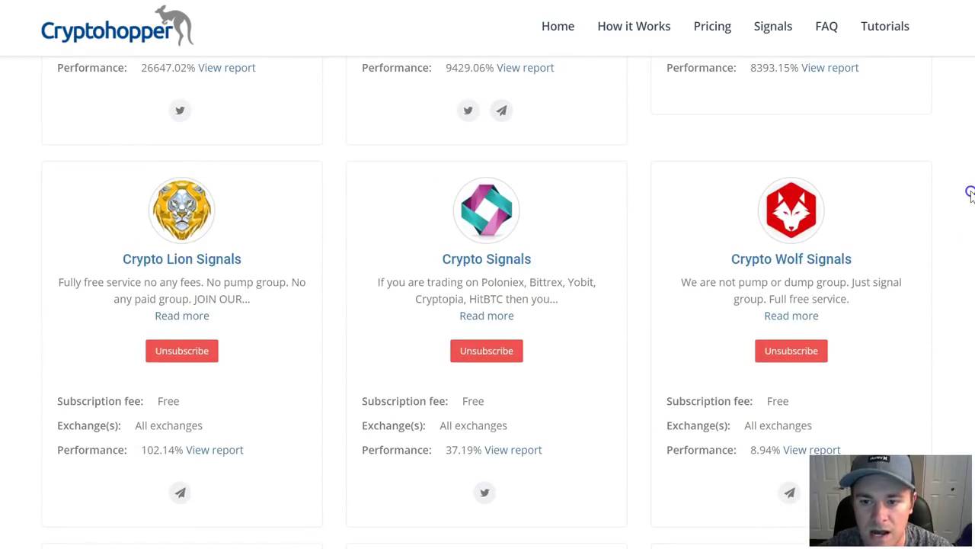
# Leave the external signals page for Poloniex and return to the Poloniex Hopper's configuration with its subscribed signals
pyautogui.scroll(3, 970, 192)
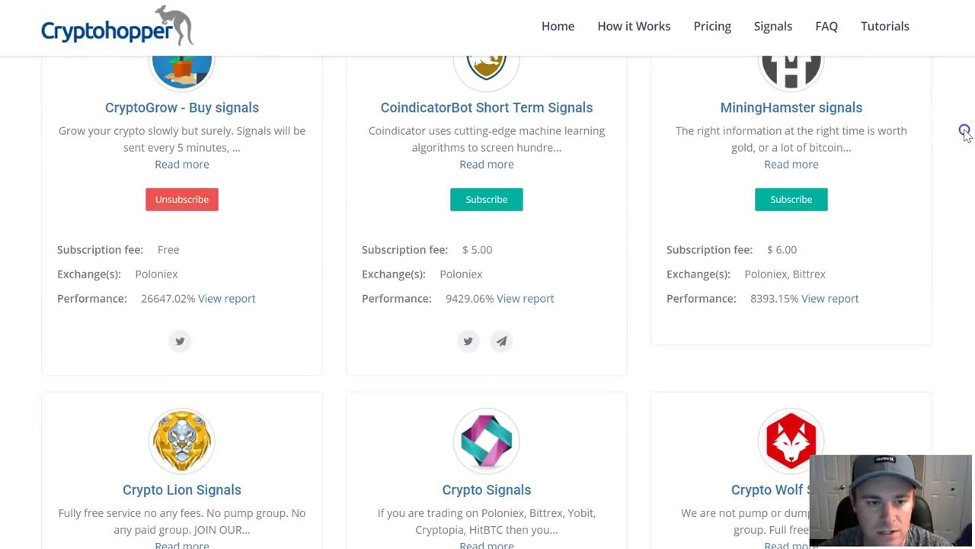
pyautogui.scroll(3, 962, 129)
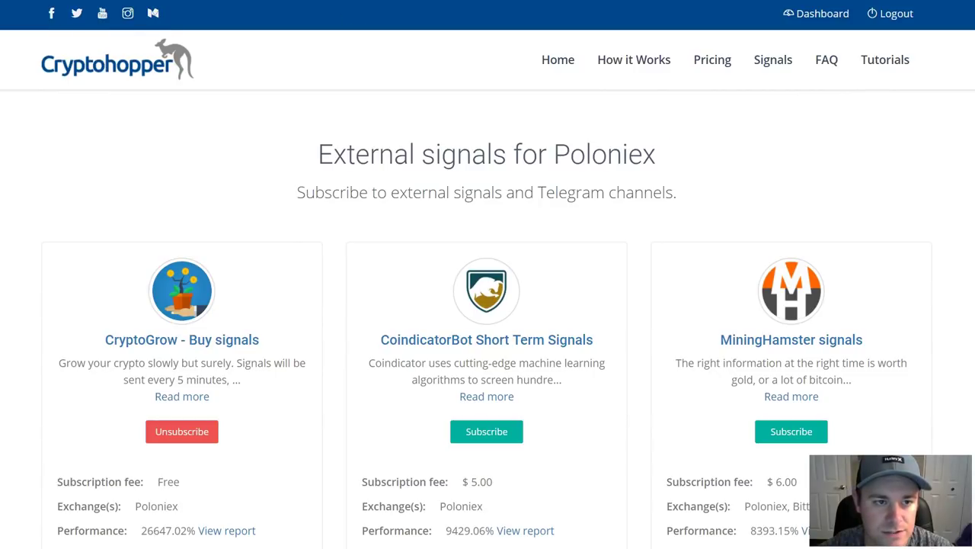
pyautogui.hotkey('alt', 'Left')
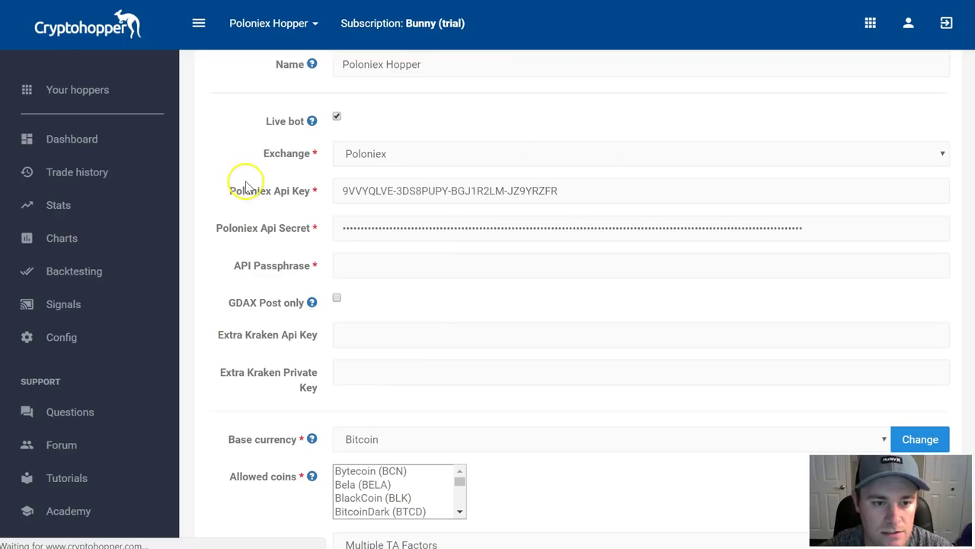
pyautogui.scroll(-1, 229, 305)
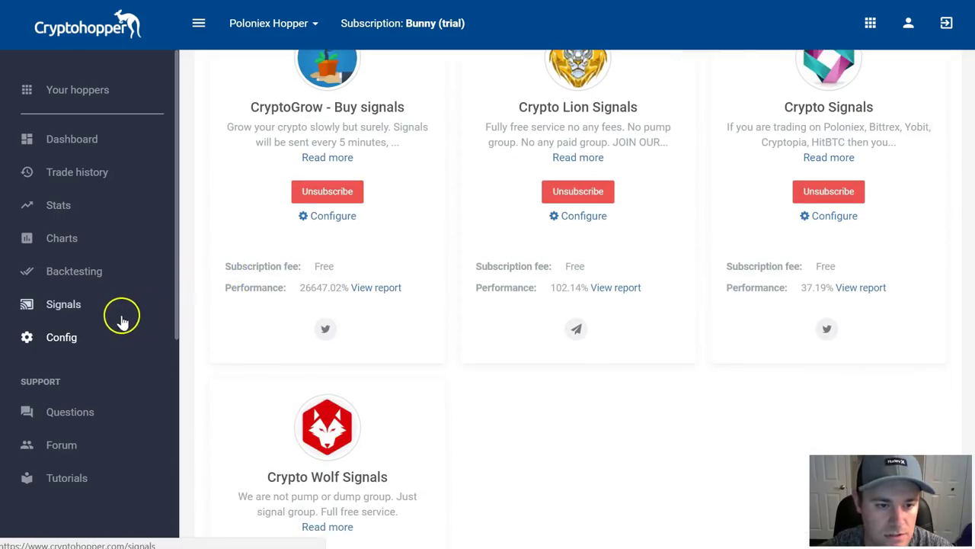
# Open Backtesting and examine the config finder's best DOGE configuration, candle size, percentage profit, stop-loss and period options
pyautogui.click(74, 273)
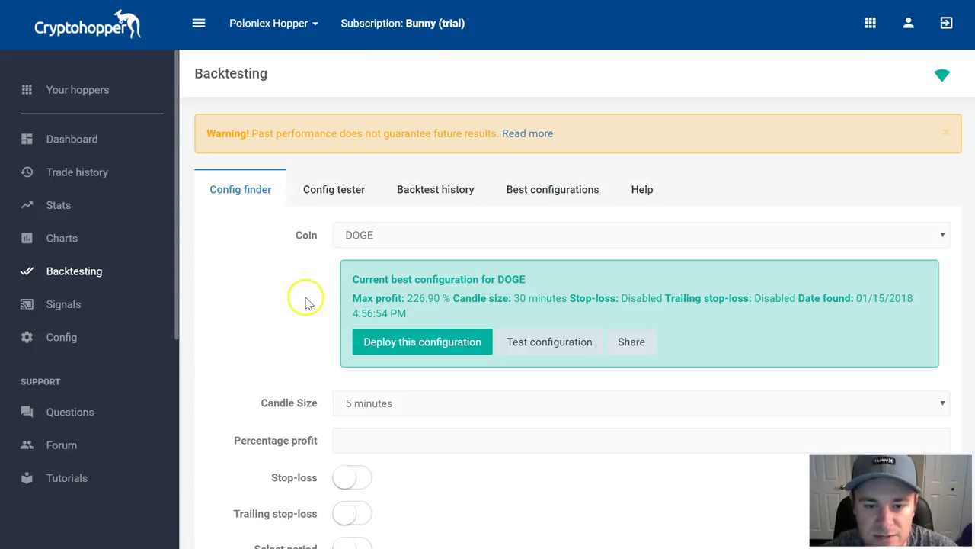
pyautogui.scroll(-3, 266, 287)
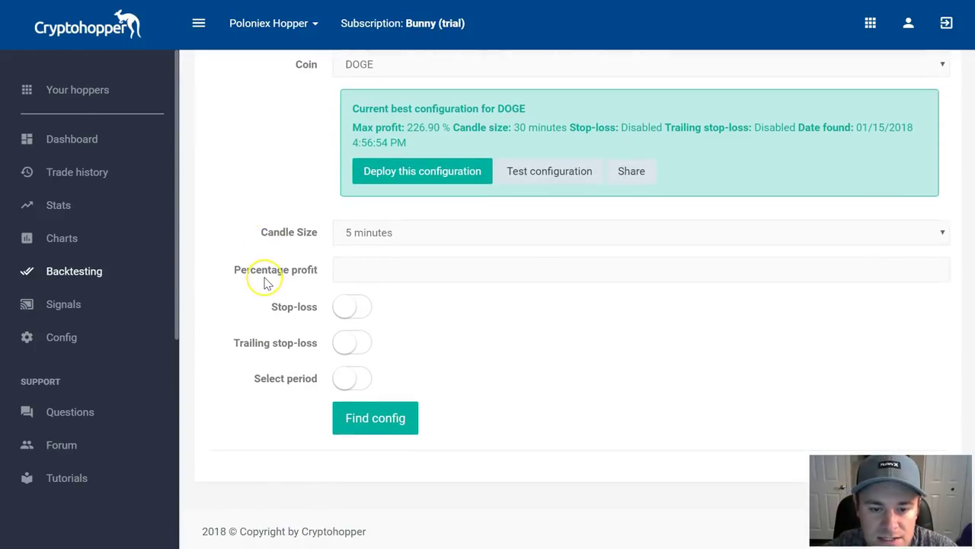
pyautogui.scroll(2, 266, 284)
pyautogui.scroll(-3, 264, 279)
pyautogui.scroll(3, 266, 279)
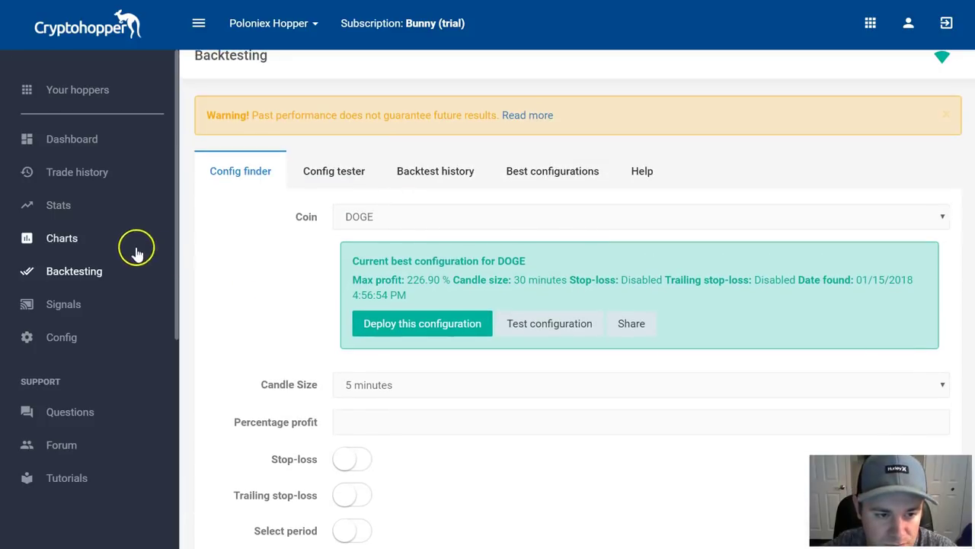
# View the Poloniex Hopper's coin charts and open its stats
pyautogui.click(65, 249)
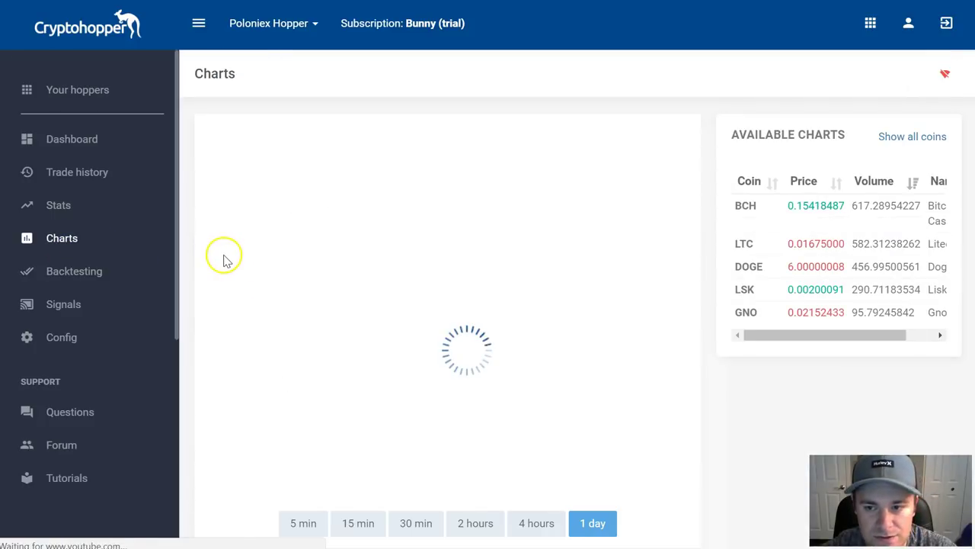
pyautogui.click(44, 207)
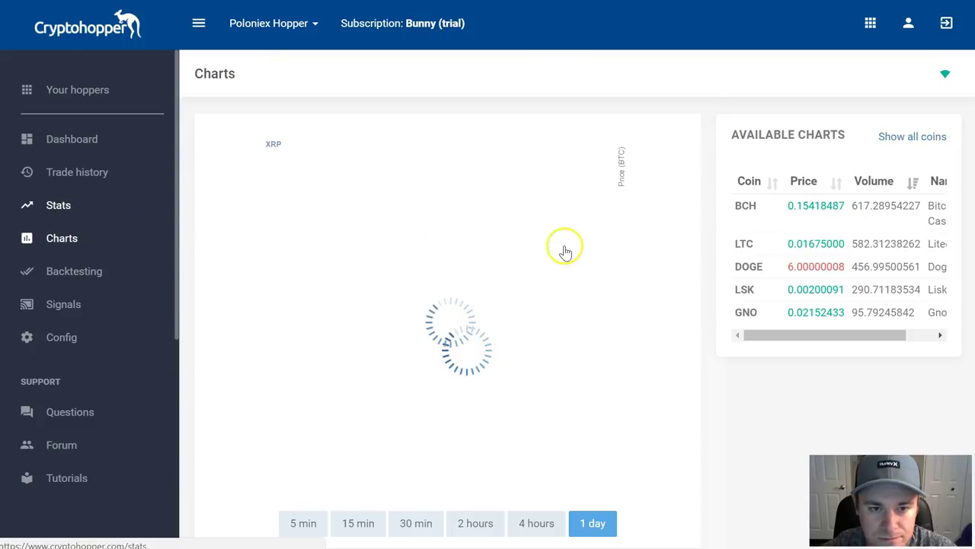